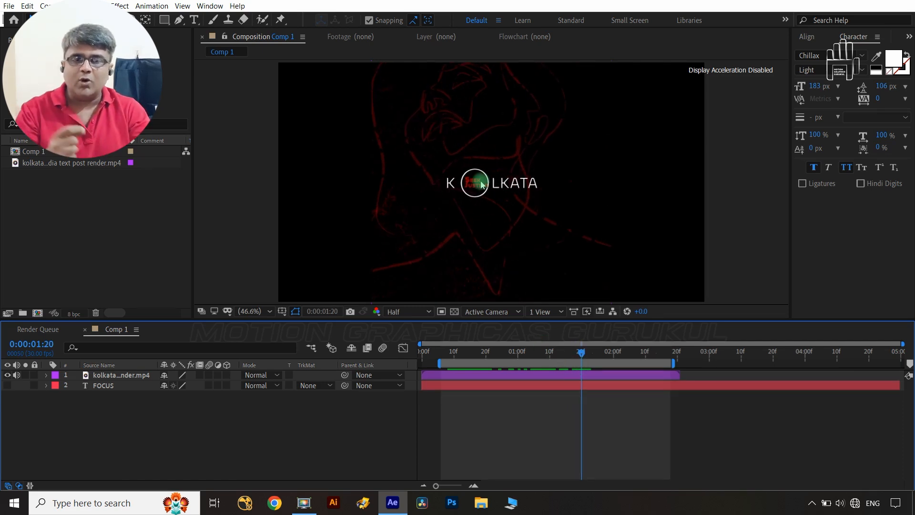
Remove the kolkata justice text post render video from the project and turn on visibility of the FOCUS text layer
{"action": "left_click_drag", "start_coordinate": [586, 351], "coordinate": [595, 355]}
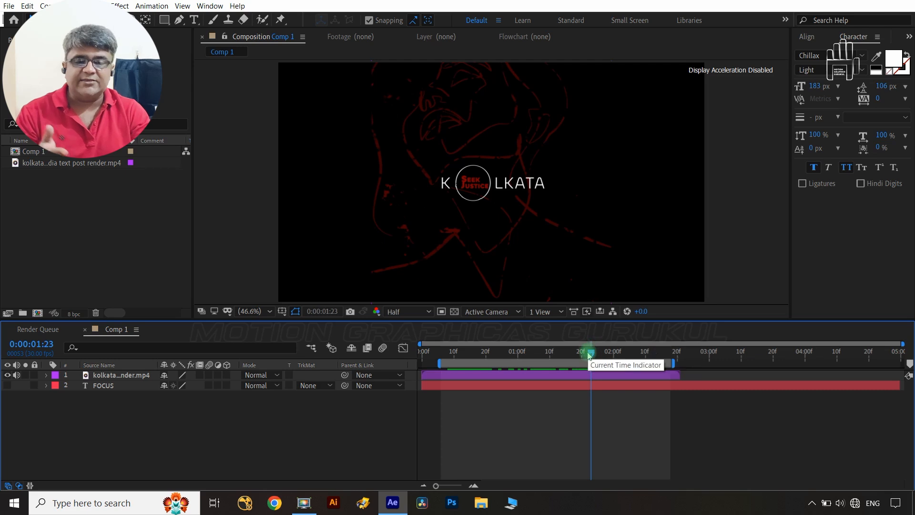
{"action": "left_click_drag", "start_coordinate": [592, 351], "coordinate": [636, 356]}
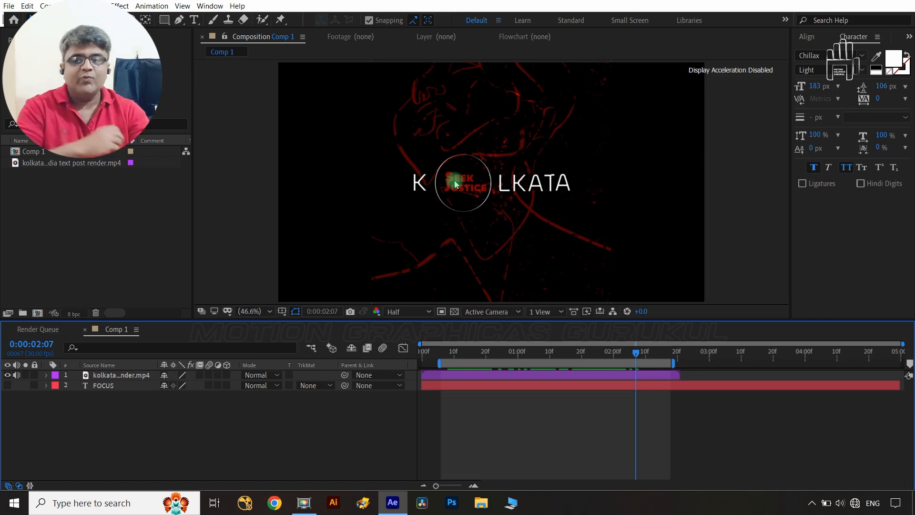
{"action": "left_click", "coordinate": [101, 163]}
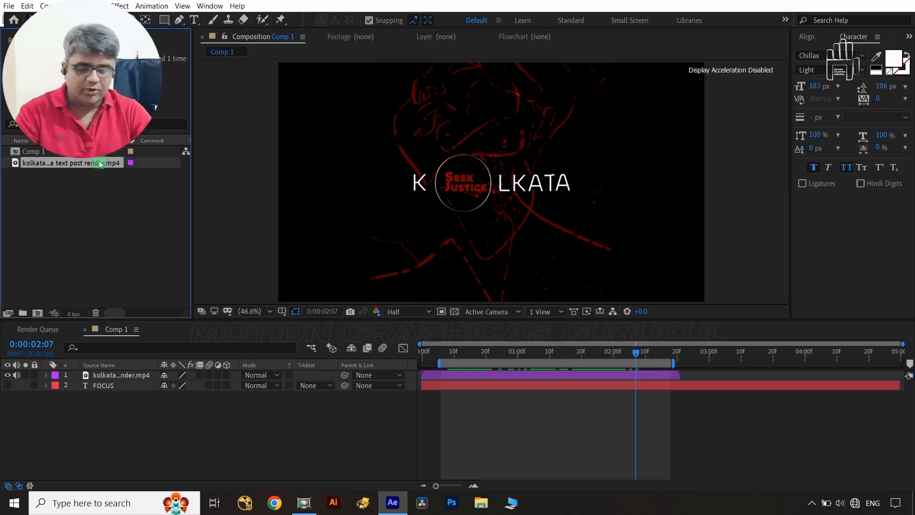
{"action": "key", "text": "Delete"}
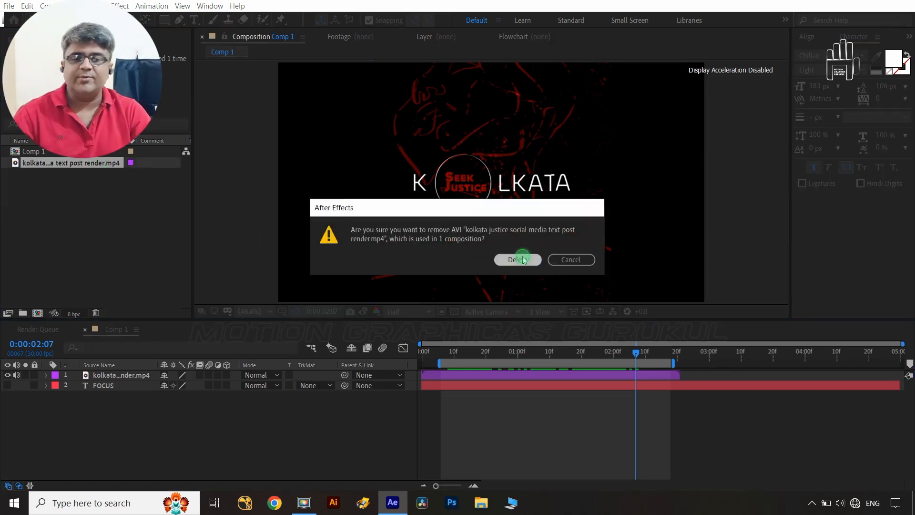
{"action": "left_click", "coordinate": [521, 259]}
{"action": "left_click", "coordinate": [9, 376]}
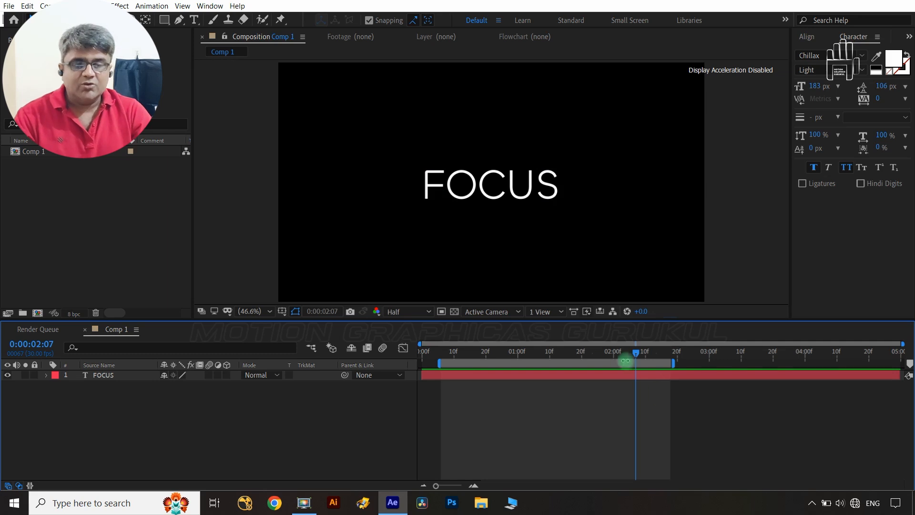
Set the start of the work area to the composition's first frame
{"action": "key", "text": "Home"}
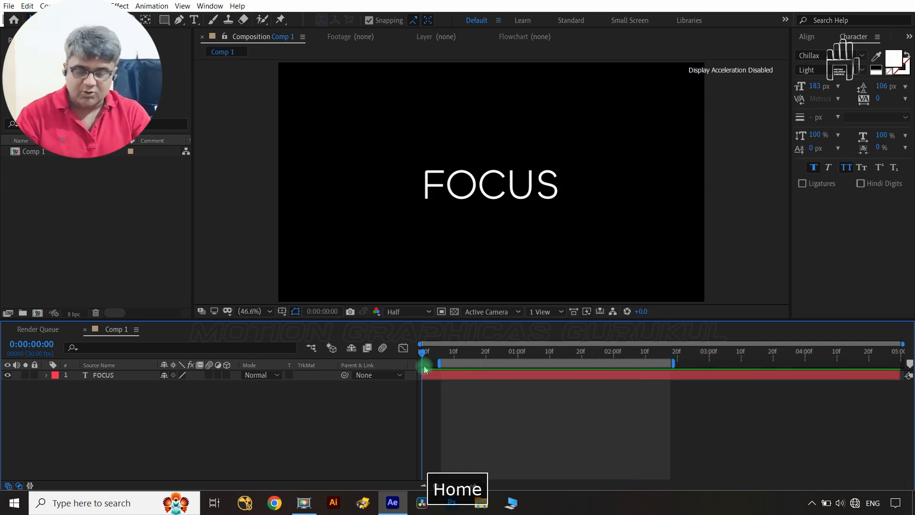
{"action": "key", "text": "b"}
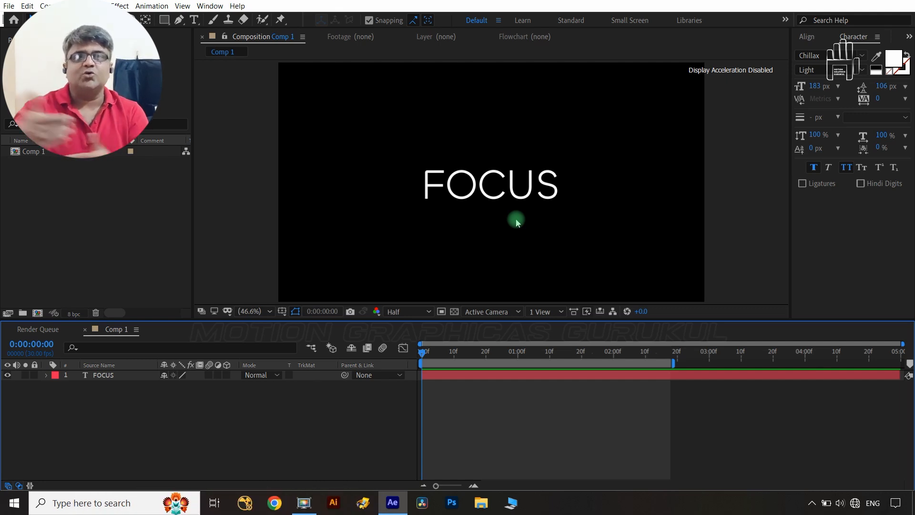
Create shapes from the FOCUS text layer
{"action": "left_click", "coordinate": [100, 377]}
{"action": "right_click", "coordinate": [100, 379]}
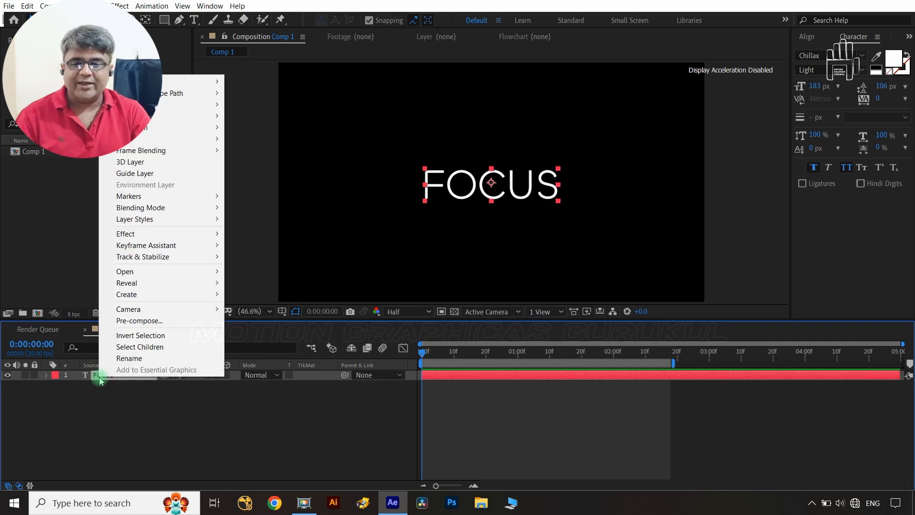
{"action": "mouse_move", "coordinate": [172, 294]}
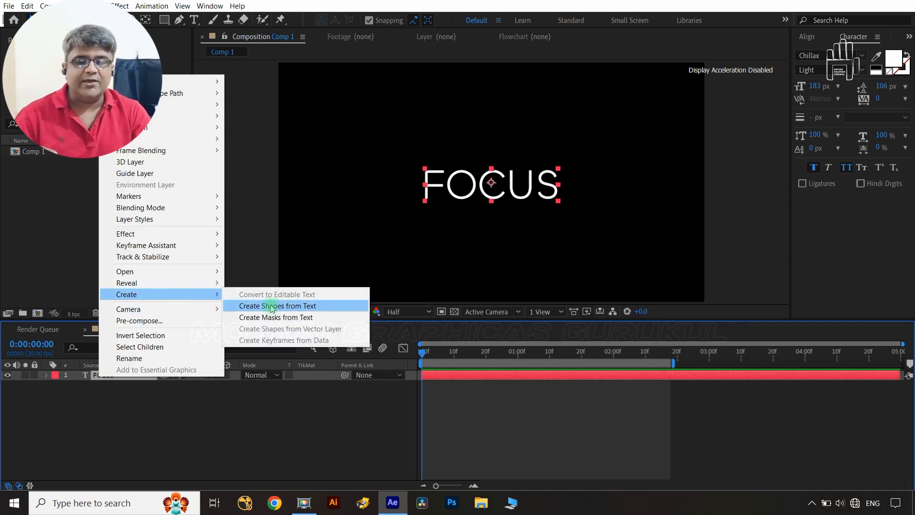
{"action": "left_click", "coordinate": [272, 305]}
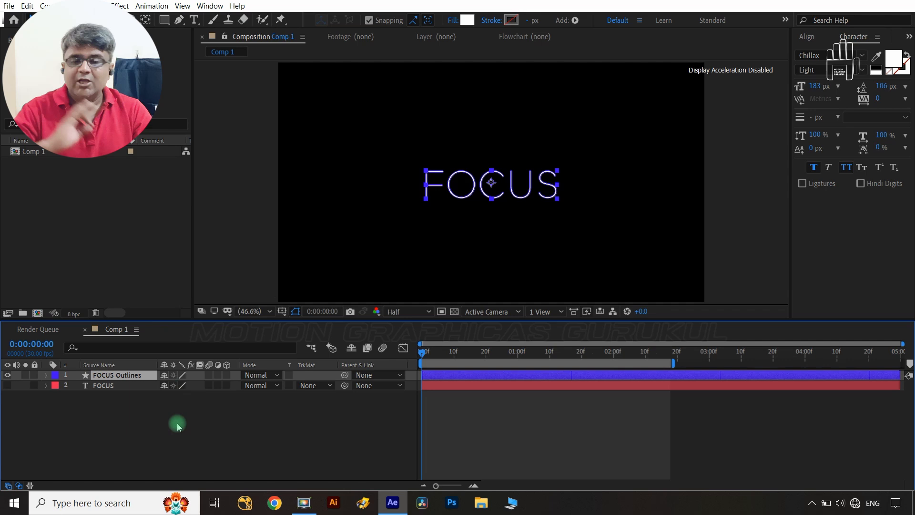
Save the project and duplicate the FOCUS Outlines shape layer twice
{"action": "left_click", "coordinate": [116, 386]}
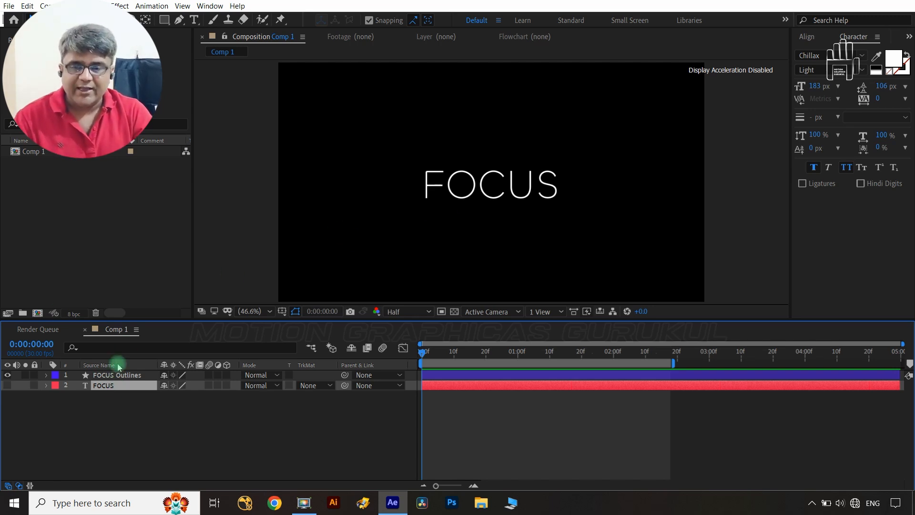
{"action": "left_click", "coordinate": [124, 375]}
{"action": "key", "text": "ctrl+s"}
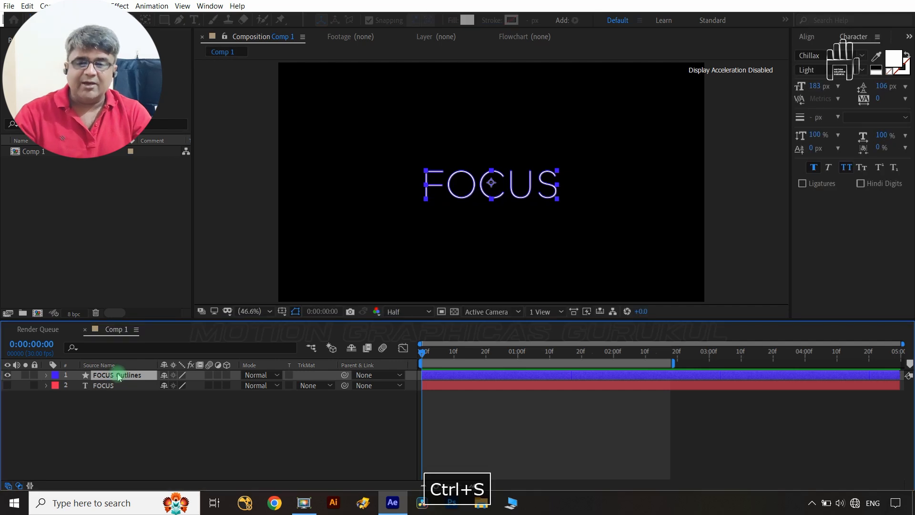
{"action": "key", "text": "ctrl+d"}
{"action": "key", "text": "ctrl+d"}
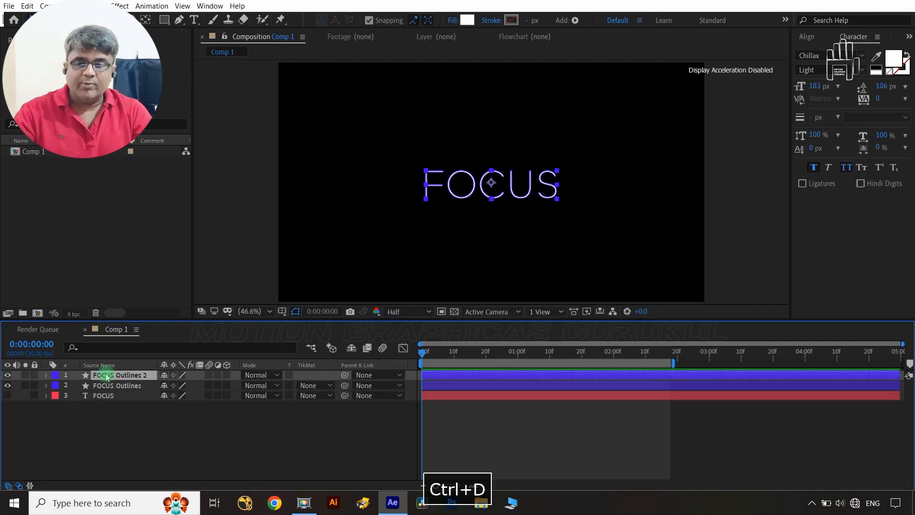
{"action": "left_click", "coordinate": [122, 441]}
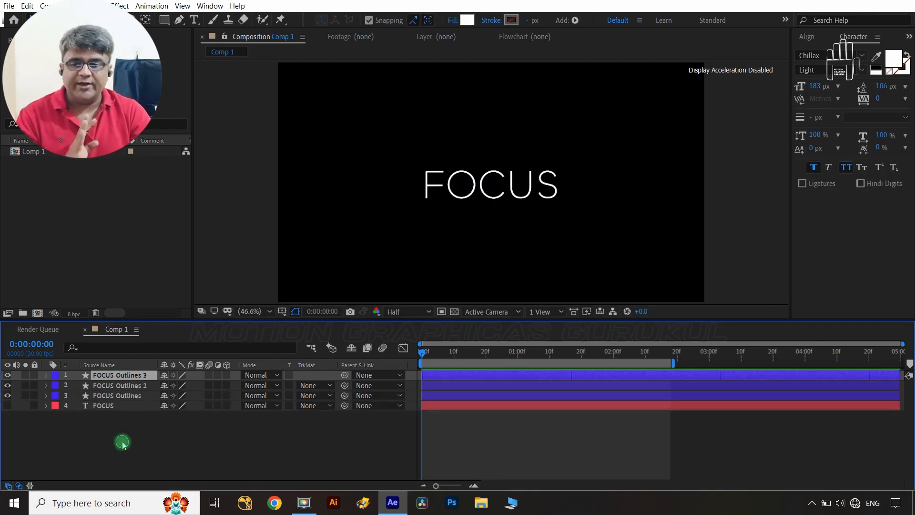
Rename the layer FOCUS Outlines as F, FOCUS Outlines 2 as O, and FOCUS Outlines 3 as CUS
{"action": "left_click", "coordinate": [105, 385]}
{"action": "left_click", "coordinate": [105, 395]}
{"action": "key", "text": "Return"}
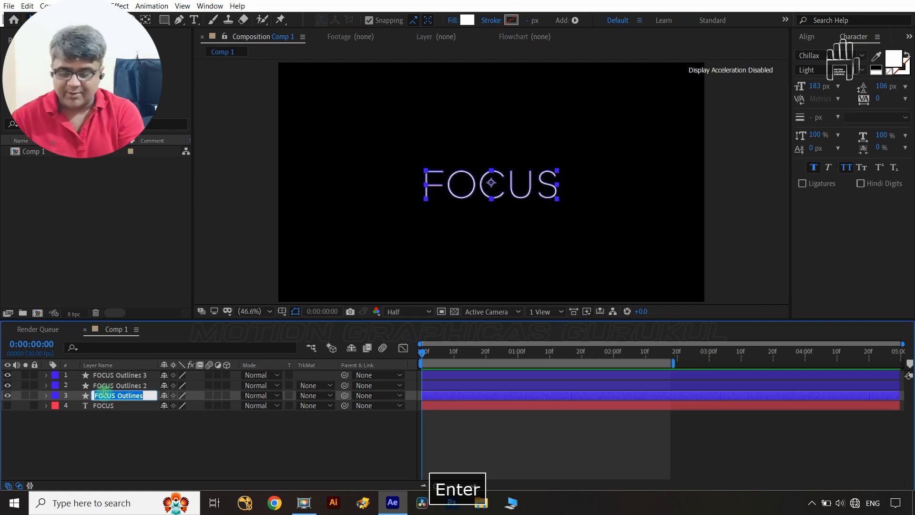
{"action": "type", "text": "F"}
{"action": "left_click", "coordinate": [187, 424]}
{"action": "left_click", "coordinate": [149, 386]}
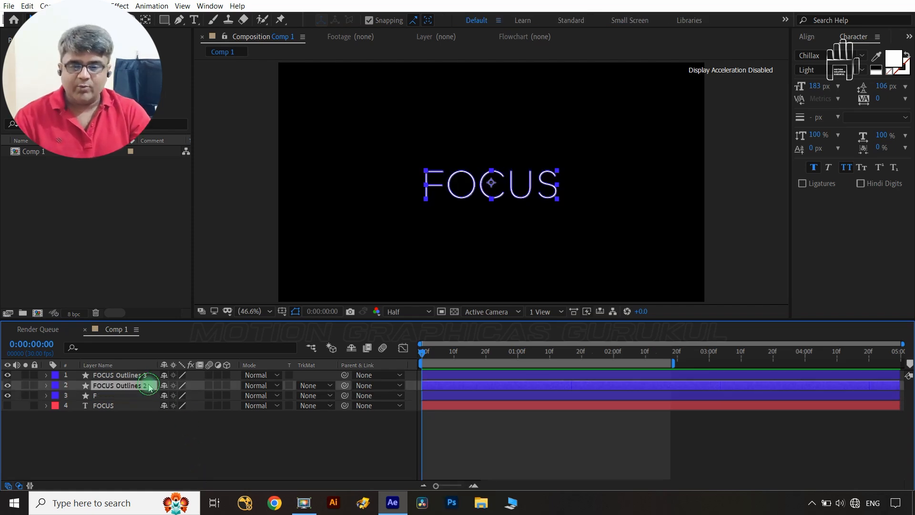
{"action": "key", "text": "Return"}
{"action": "type", "text": "O"}
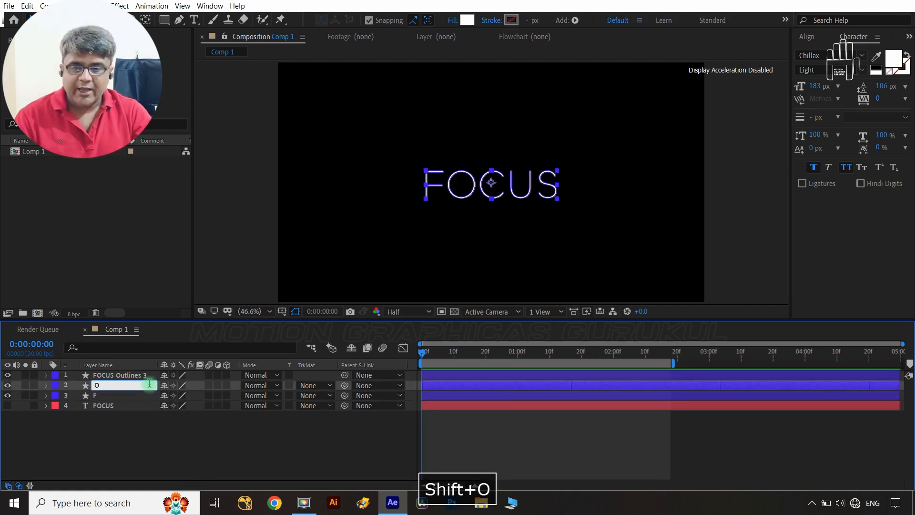
{"action": "left_click", "coordinate": [142, 375]}
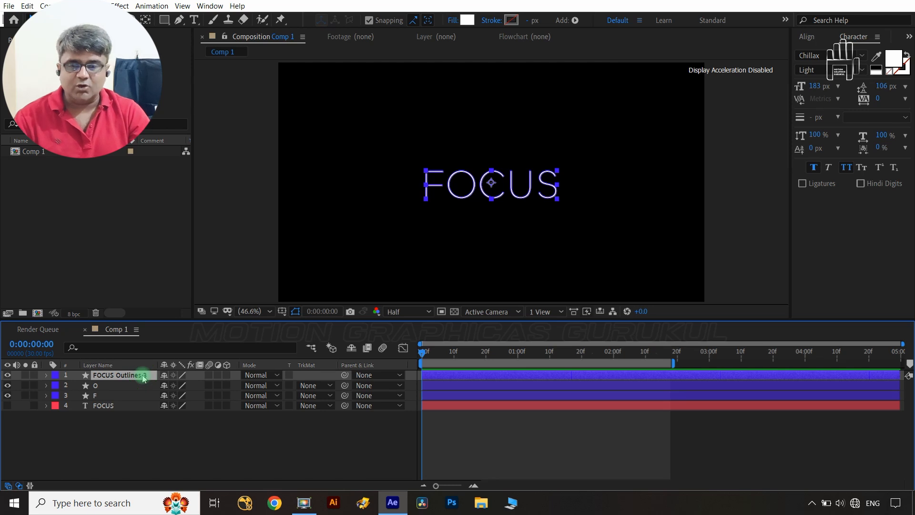
{"action": "key", "text": "Return"}
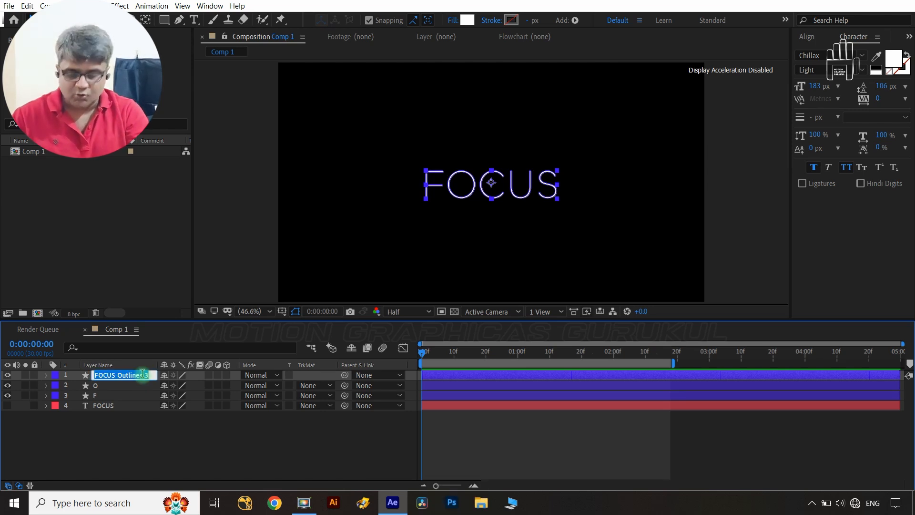
{"action": "type", "text": "CUS"}
{"action": "left_click", "coordinate": [149, 429]}
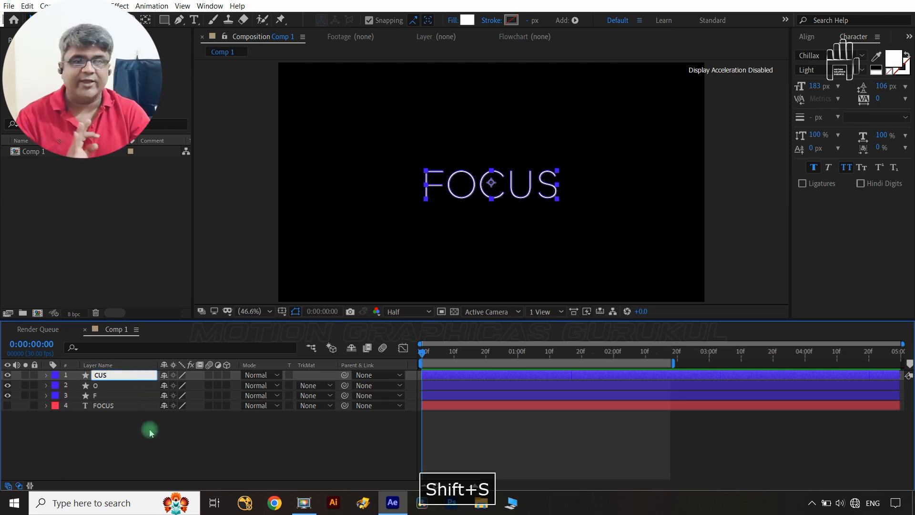
Delete the O, C, U and S letter groups from the F layer's contents
{"action": "left_click", "coordinate": [112, 400]}
{"action": "left_click", "coordinate": [46, 395]}
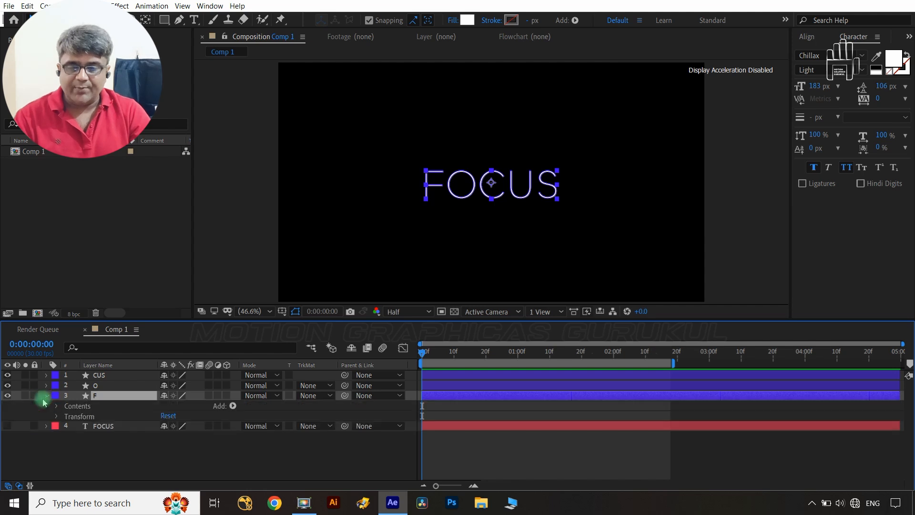
{"action": "left_click", "coordinate": [57, 406]}
{"action": "left_click", "coordinate": [82, 425]}
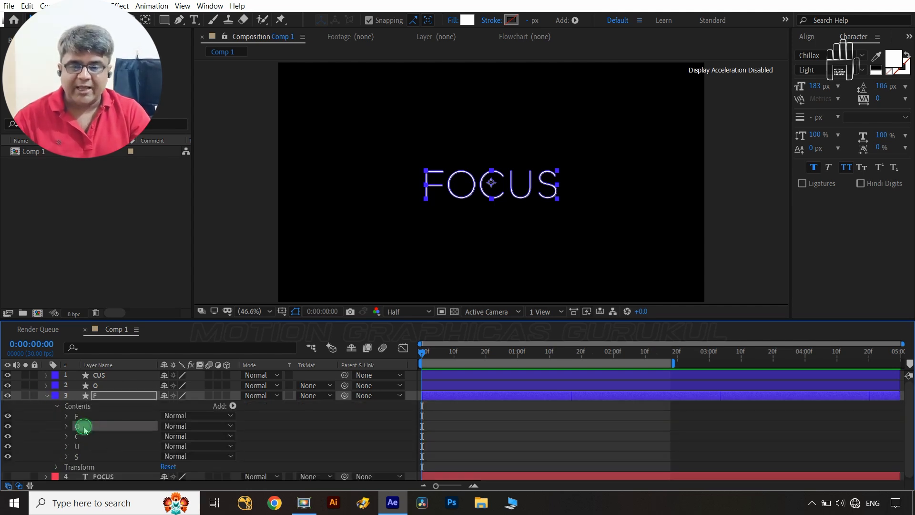
{"action": "left_click", "coordinate": [86, 459], "text": "shift"}
{"action": "key", "text": "Delete"}
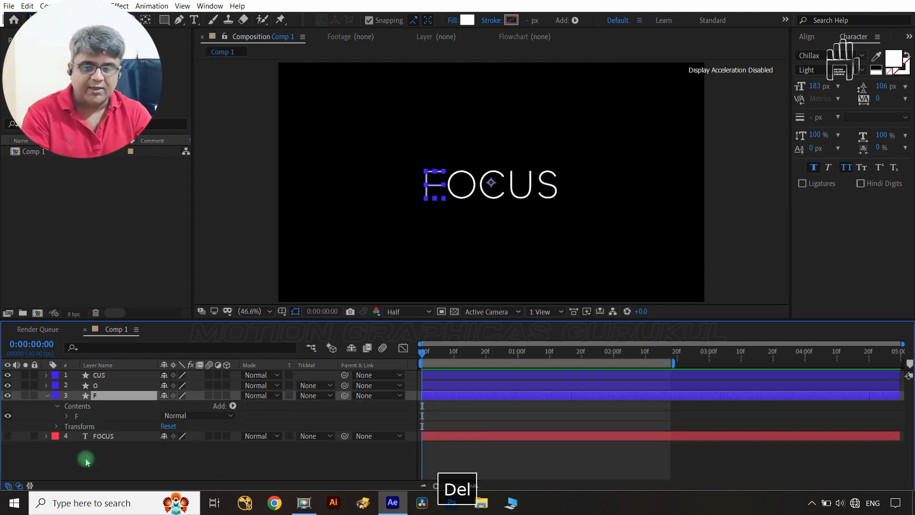
Delete the F, C, U and S letter groups from the O layer's contents
{"action": "left_click", "coordinate": [46, 385]}
{"action": "left_click", "coordinate": [57, 396]}
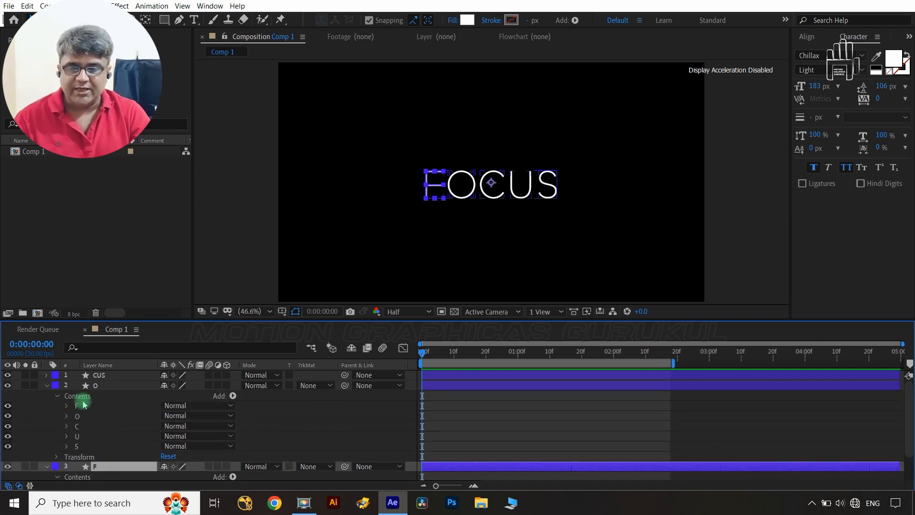
{"action": "left_click", "coordinate": [77, 405]}
{"action": "left_click", "coordinate": [82, 426], "text": "ctrl"}
{"action": "left_click", "coordinate": [82, 436], "text": "ctrl"}
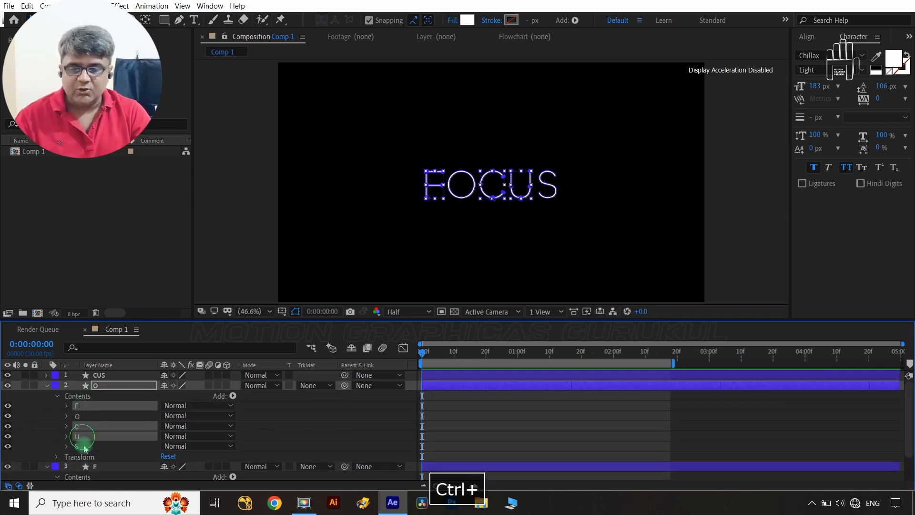
{"action": "left_click", "coordinate": [82, 446], "text": "ctrl"}
{"action": "key", "text": "Delete"}
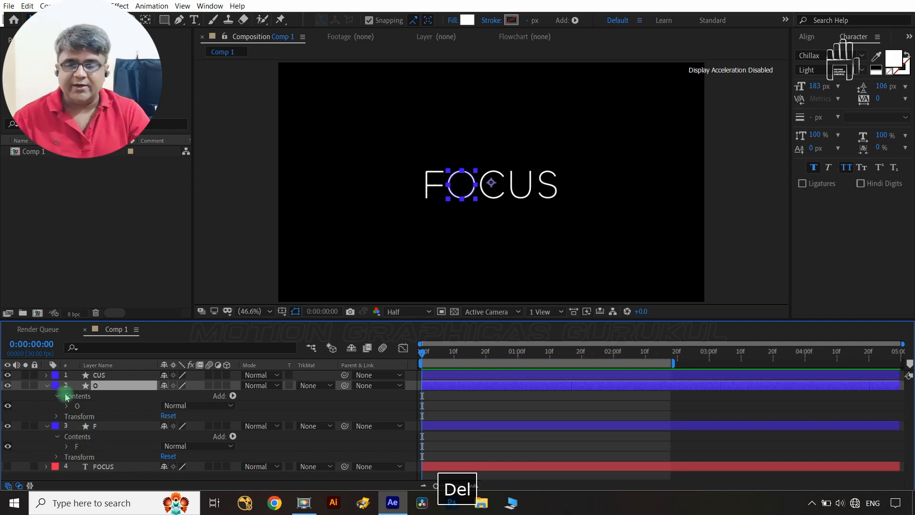
Delete the F and O letter groups from the CUS layer's contents and collapse the three shape layers
{"action": "left_click", "coordinate": [46, 375]}
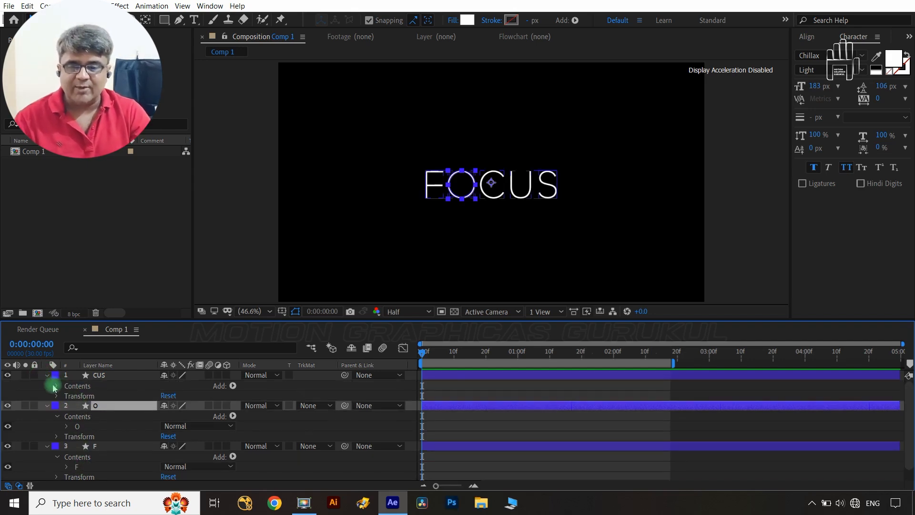
{"action": "left_click", "coordinate": [57, 385]}
{"action": "left_click", "coordinate": [92, 396]}
{"action": "left_click", "coordinate": [92, 406], "text": "ctrl"}
{"action": "key", "text": "Delete"}
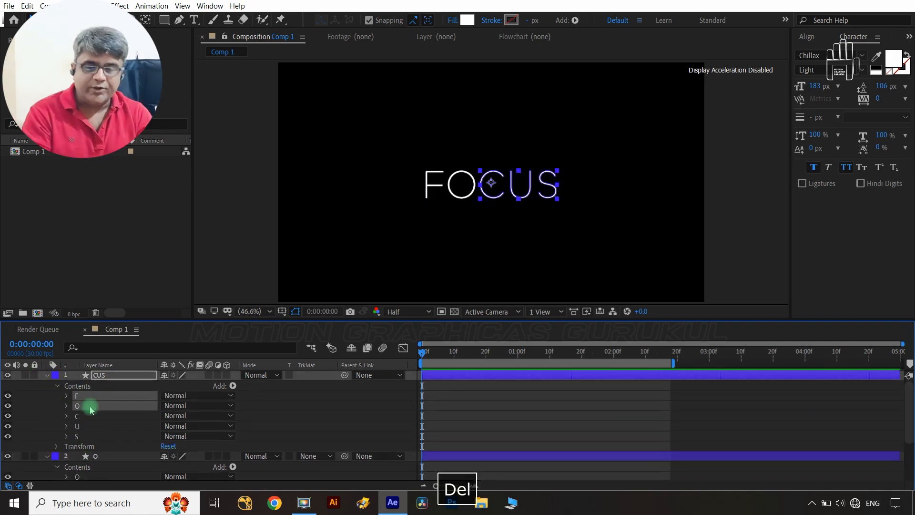
{"action": "left_click", "coordinate": [46, 375]}
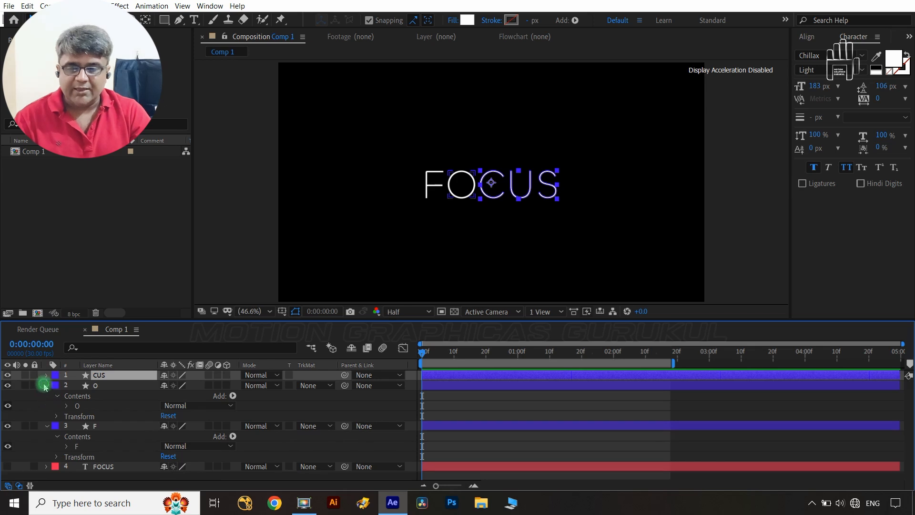
{"action": "left_click", "coordinate": [46, 385]}
{"action": "left_click", "coordinate": [46, 396]}
{"action": "left_click", "coordinate": [70, 449]}
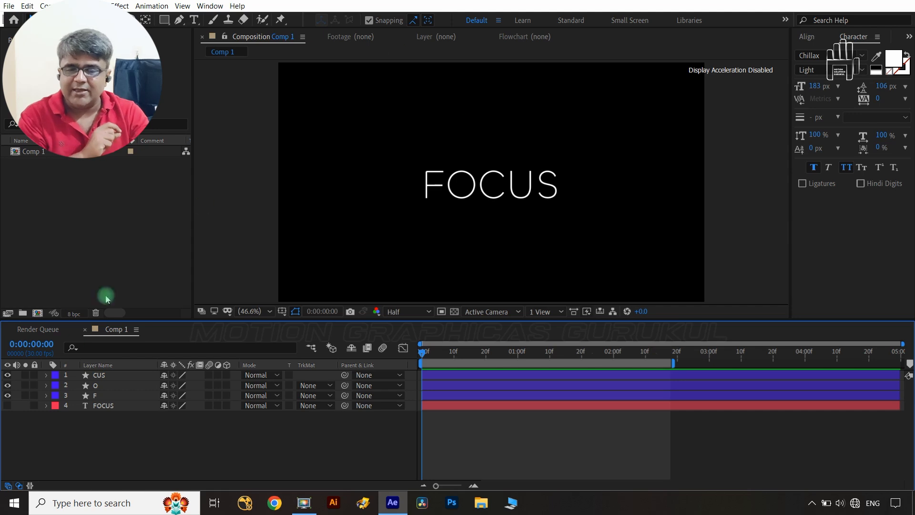
Hide the CUS, O and F shape layers and show the FOCUS text layer
{"action": "left_click", "coordinate": [99, 406]}
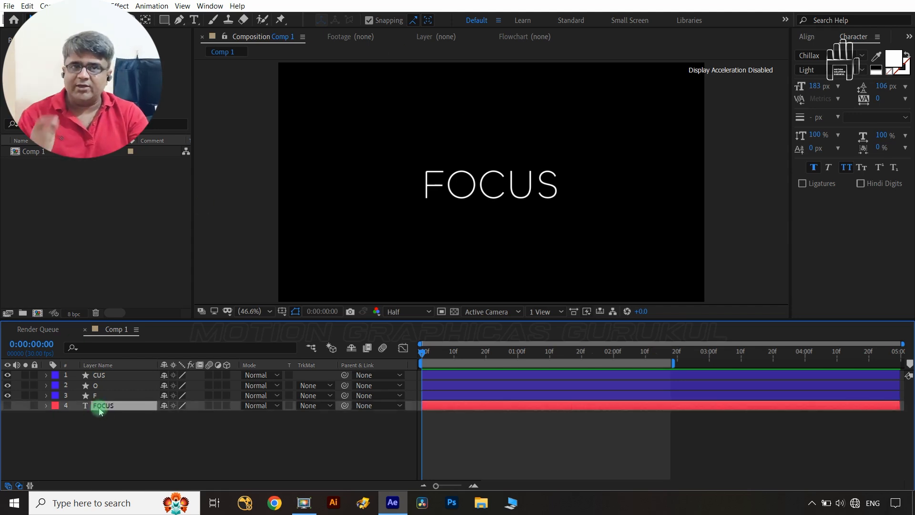
{"action": "left_click_drag", "start_coordinate": [8, 395], "coordinate": [6, 375]}
{"action": "left_click", "coordinate": [7, 405]}
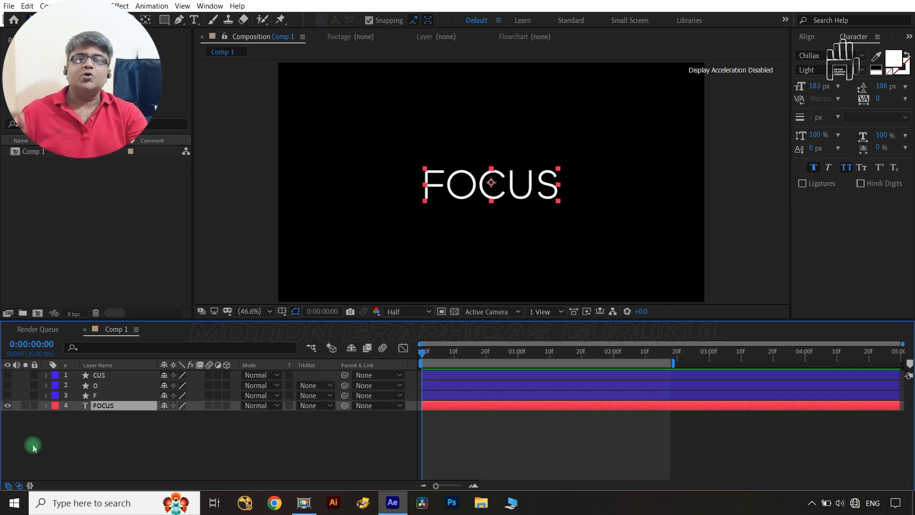
Add a Tracking animator to the FOCUS text layer and set a Tracking Amount keyframe of 0 at the first frame
{"action": "left_click", "coordinate": [45, 406]}
{"action": "left_click", "coordinate": [233, 415]}
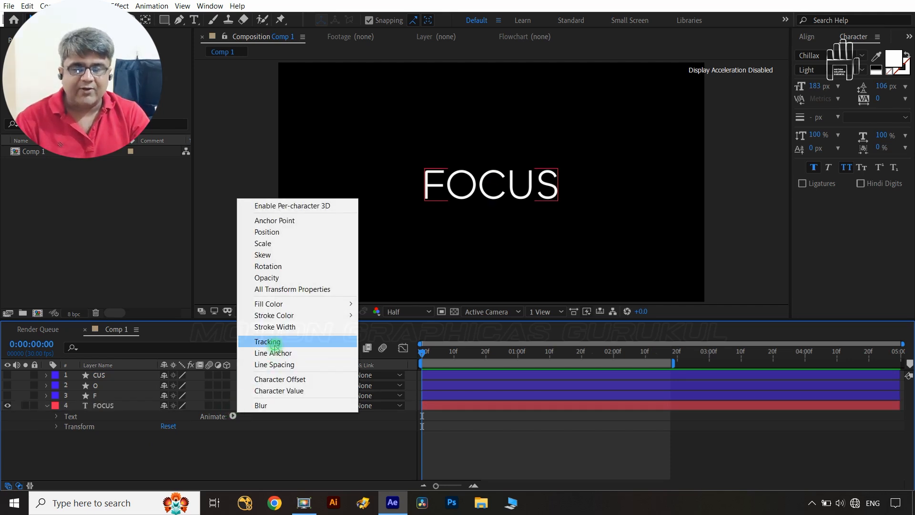
{"action": "left_click", "coordinate": [268, 341]}
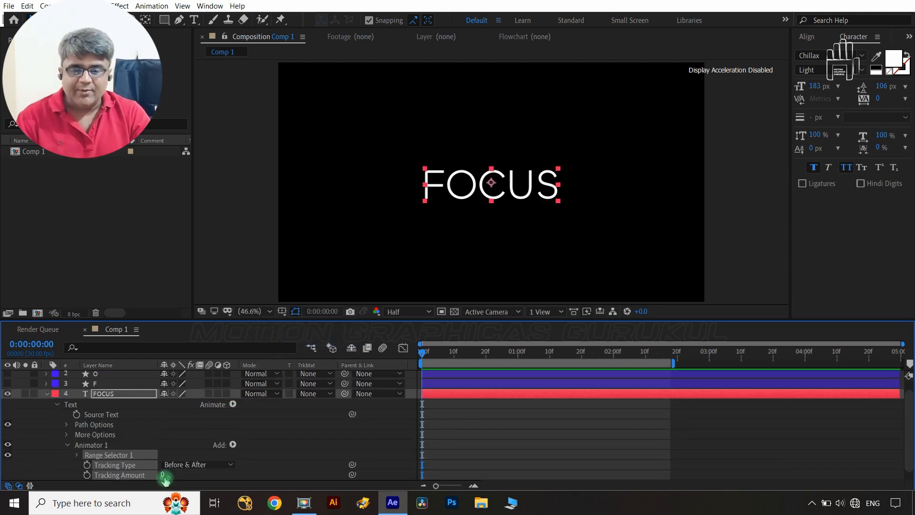
{"action": "left_click", "coordinate": [61, 467]}
{"action": "left_click", "coordinate": [87, 474]}
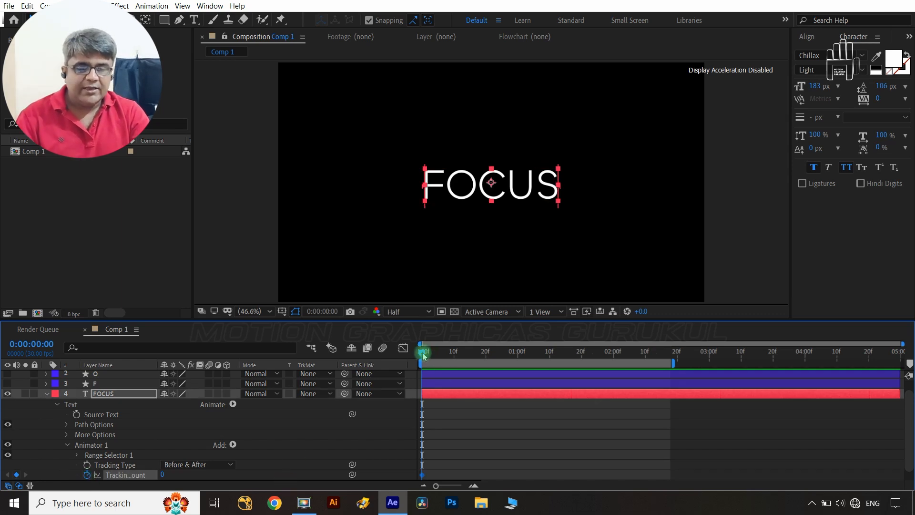
Keyframe the FOCUS layer's Tracking Amount at 0 on frame 20 and 219 on the first frame, checking it against title/action safe guides
{"action": "left_click_drag", "start_coordinate": [423, 357], "coordinate": [486, 362]}
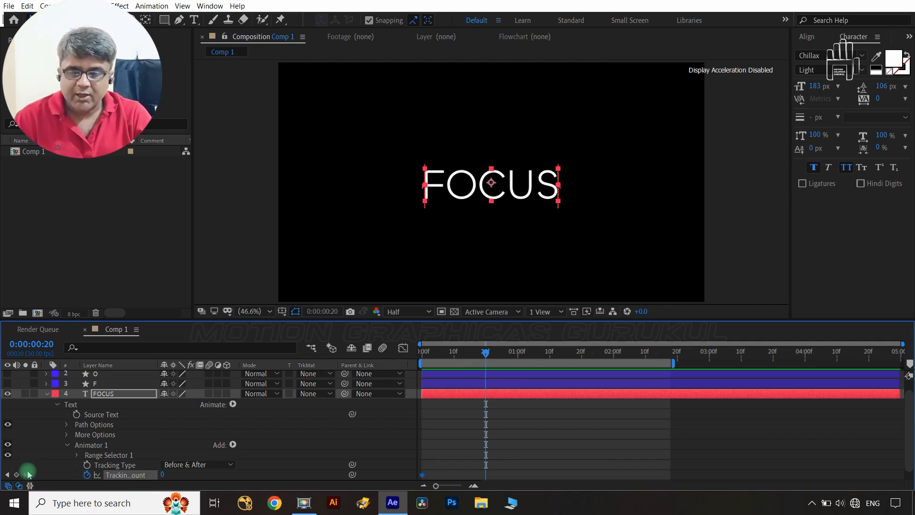
{"action": "left_click", "coordinate": [7, 474]}
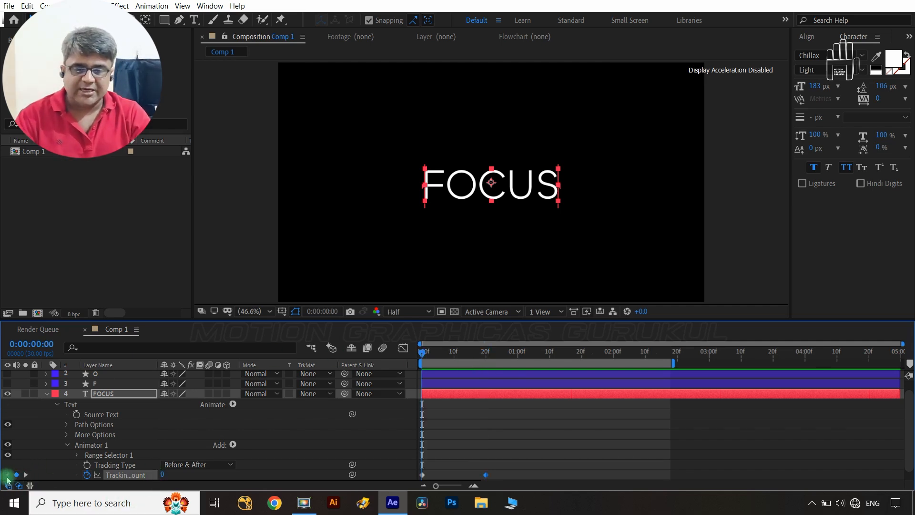
{"action": "left_click_drag", "start_coordinate": [163, 475], "coordinate": [285, 467]}
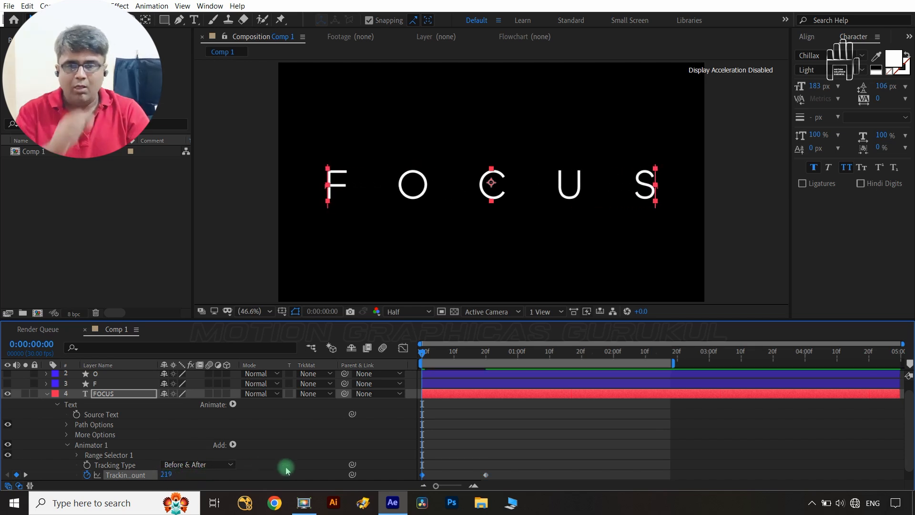
{"action": "left_click", "coordinate": [282, 311]}
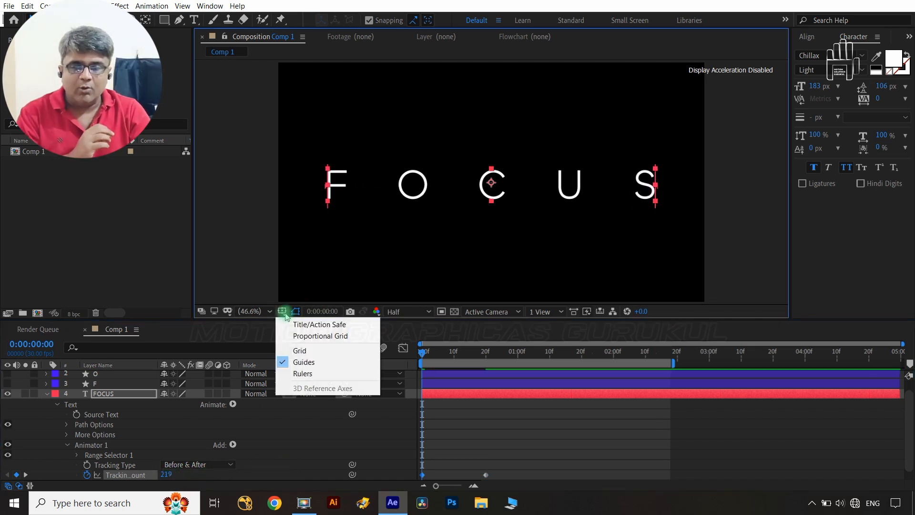
{"action": "left_click", "coordinate": [304, 325]}
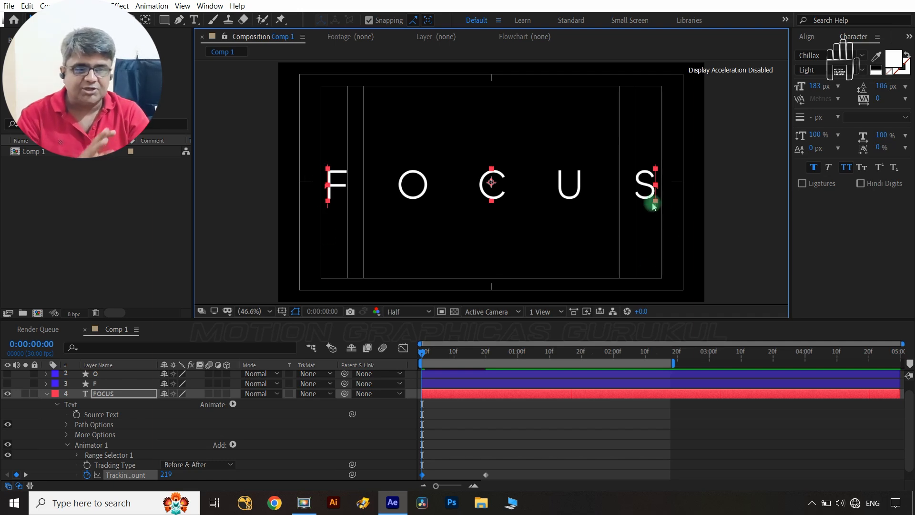
{"action": "mouse_move", "coordinate": [430, 353]}
{"action": "left_mouse_down"}
{"action": "mouse_move", "coordinate": [488, 365]}
{"action": "mouse_move", "coordinate": [487, 374]}
{"action": "left_mouse_up"}
Apply Easy Ease to both Tracking Amount keyframes and show their curve in the Graph Editor
{"action": "left_click_drag", "start_coordinate": [522, 469], "coordinate": [406, 476]}
{"action": "key", "text": "F9"}
{"action": "left_click", "coordinate": [402, 349]}
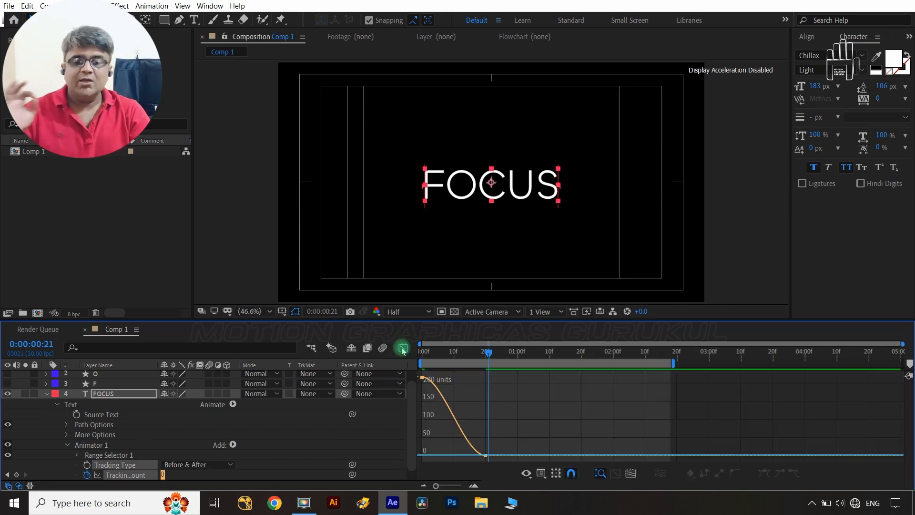
{"action": "left_click", "coordinate": [314, 431]}
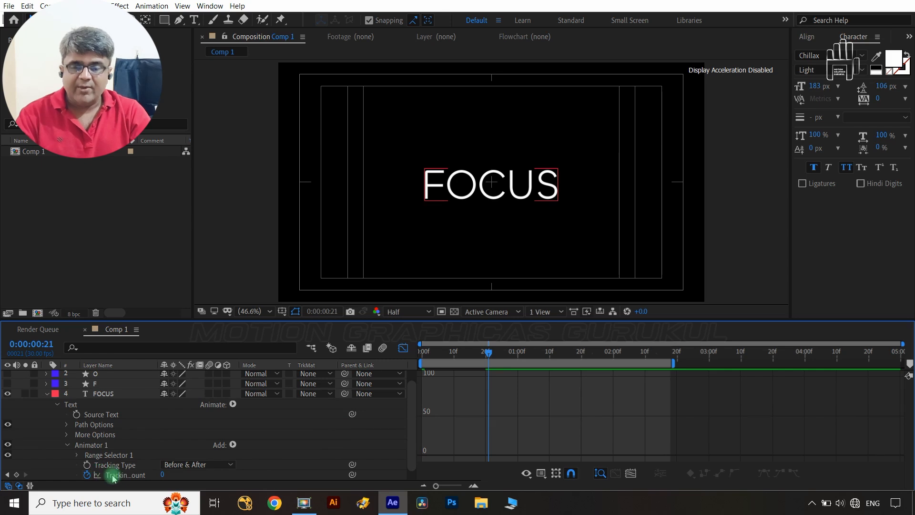
{"action": "left_click", "coordinate": [113, 478]}
{"action": "mouse_move", "coordinate": [459, 422]}
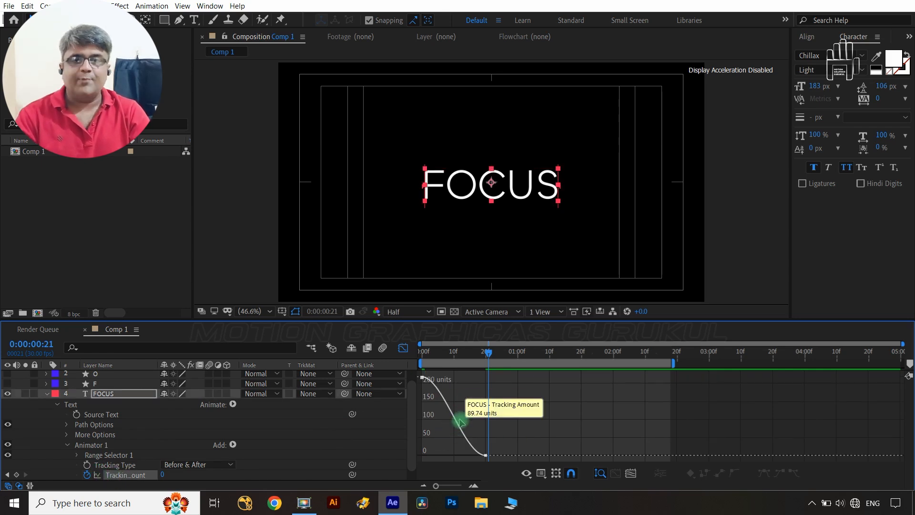
Lengthen the second Tracking Amount keyframe's incoming ease handle on the value graph for a fast start and slow finish
{"action": "right_click", "coordinate": [495, 418]}
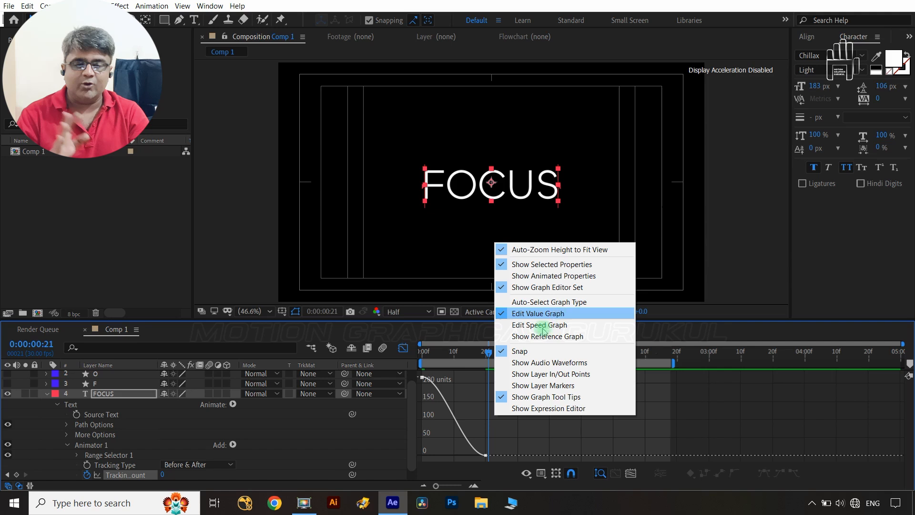
{"action": "left_click", "coordinate": [440, 421]}
{"action": "left_click_drag", "start_coordinate": [516, 374], "coordinate": [433, 459]}
{"action": "key", "text": "F9"}
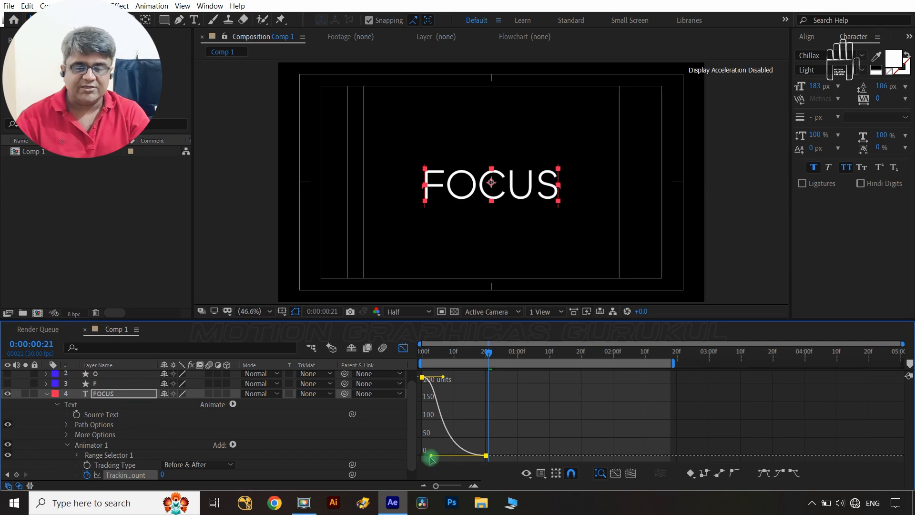
{"action": "left_click", "coordinate": [403, 348]}
{"action": "left_click", "coordinate": [370, 429]}
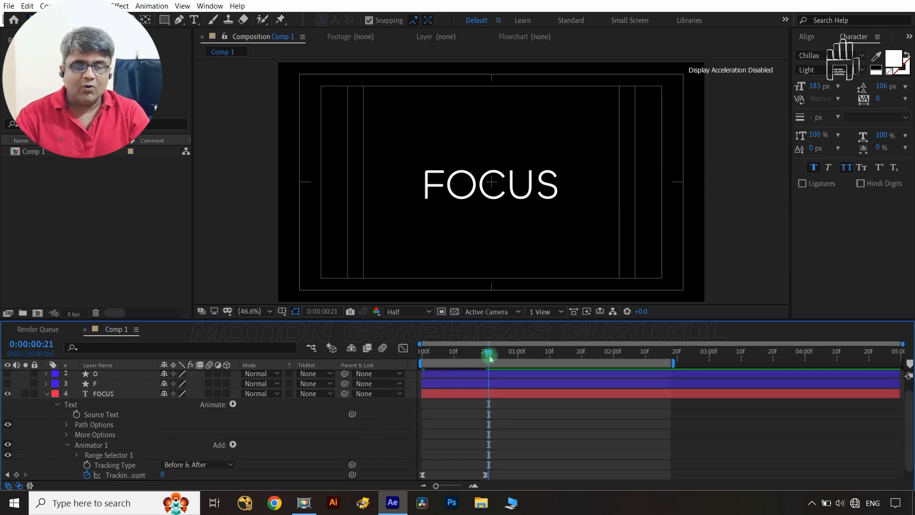
Play the tracking animation from the first frame to check the fast-start easing
{"action": "left_click_drag", "start_coordinate": [490, 358], "coordinate": [422, 362]}
{"action": "key", "text": "space"}
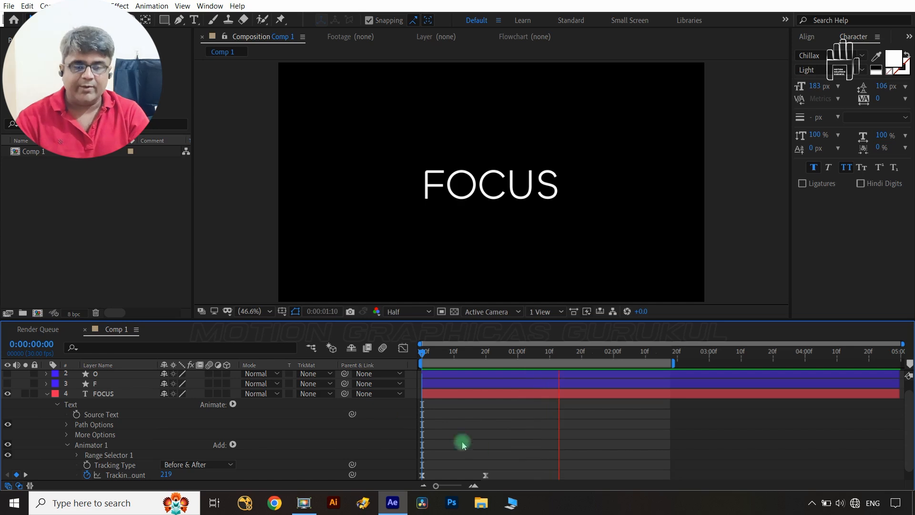
{"action": "key", "text": "space"}
Reapply Easy Ease to both Tracking Amount keyframes and lengthen the first one's outgoing handle for a slow start and fast finish
{"action": "scroll", "coordinate": [416, 487], "scroll_direction": "down", "scroll_amount": 1}
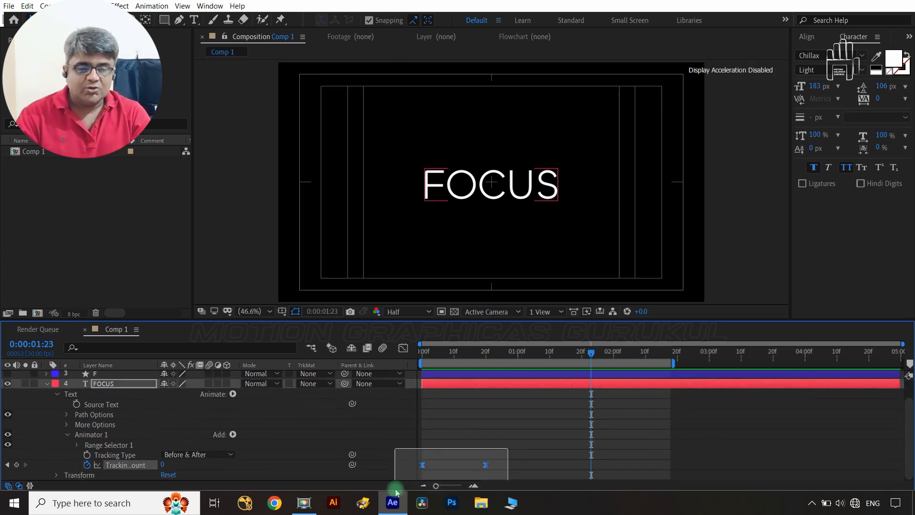
{"action": "key", "text": "F9"}
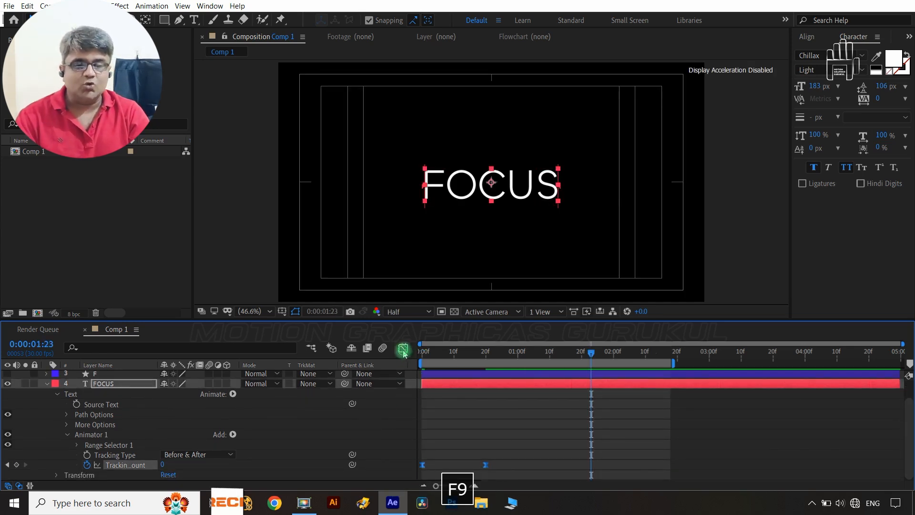
{"action": "left_click", "coordinate": [402, 347]}
{"action": "left_click", "coordinate": [442, 408]}
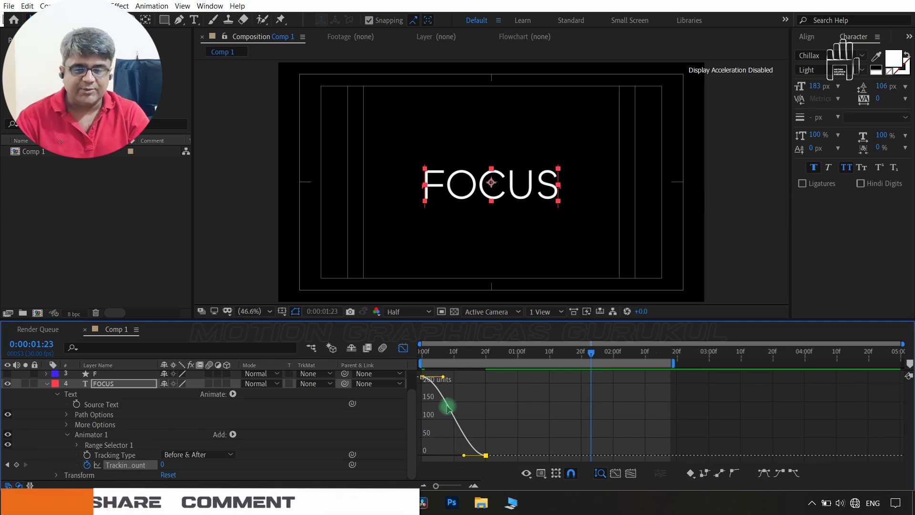
{"action": "left_click_drag", "start_coordinate": [448, 381], "coordinate": [478, 377]}
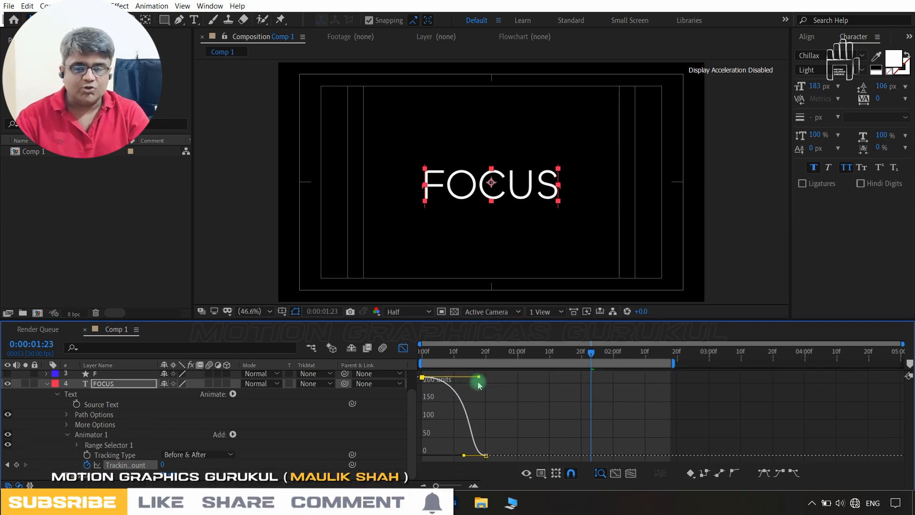
{"action": "left_click", "coordinate": [404, 347]}
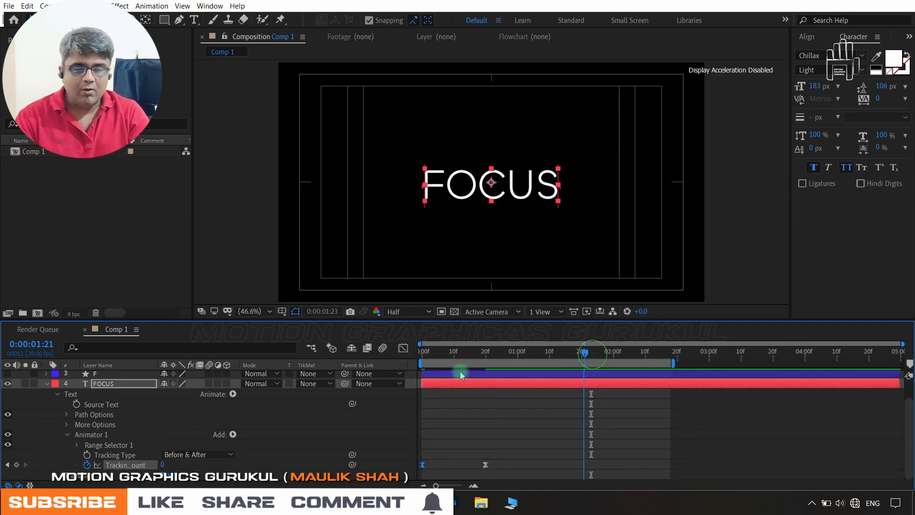
Play the tracking animation from the first frame to check the slow-start easing
{"action": "key", "text": "Home"}
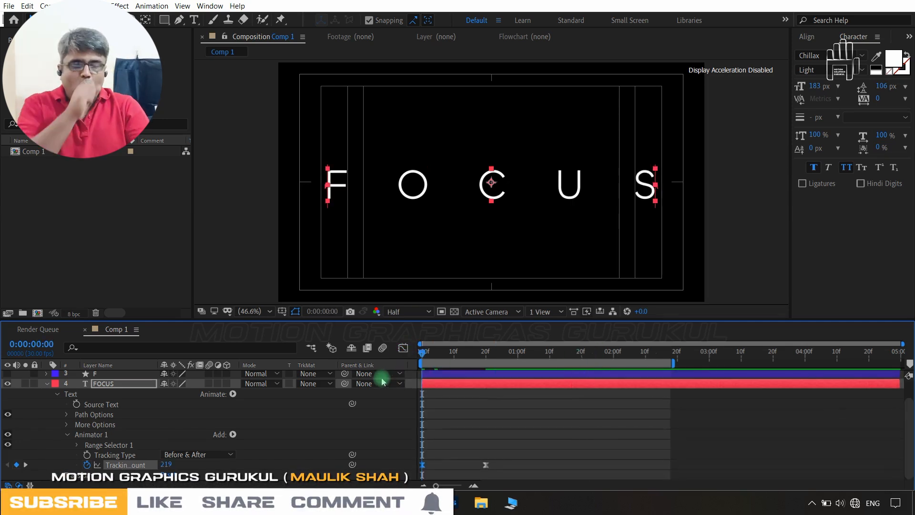
{"action": "left_click", "coordinate": [379, 427]}
{"action": "key", "text": "space"}
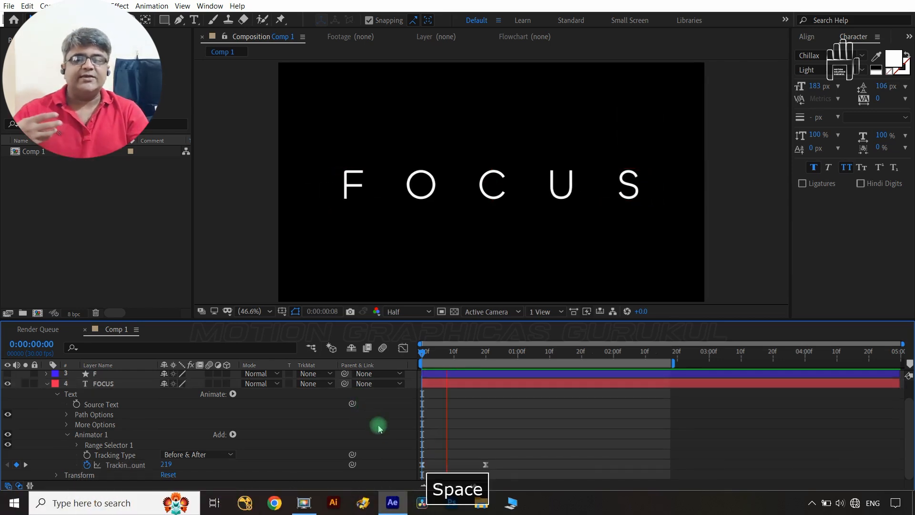
{"action": "key", "text": "space"}
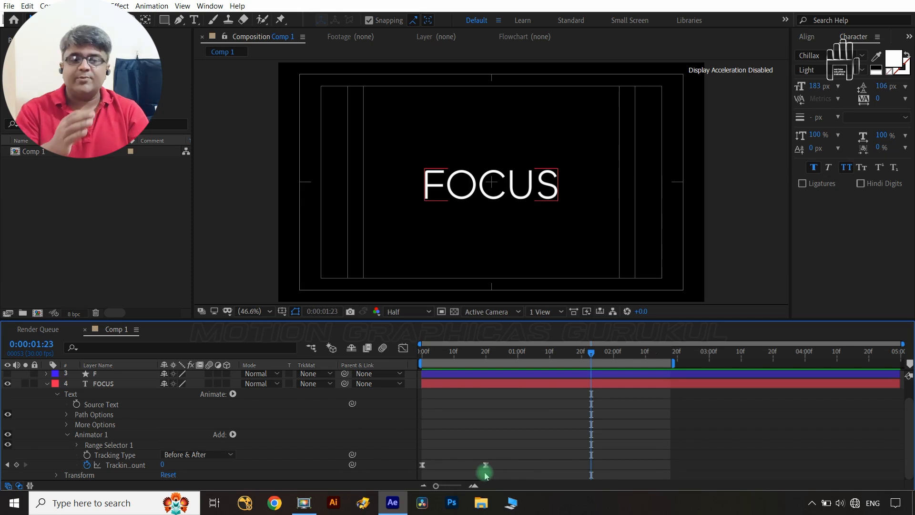
Convert both Tracking Amount keyframes back to linear interpolation and preview the animation from the first frame
{"action": "left_click_drag", "start_coordinate": [495, 455], "coordinate": [401, 481]}
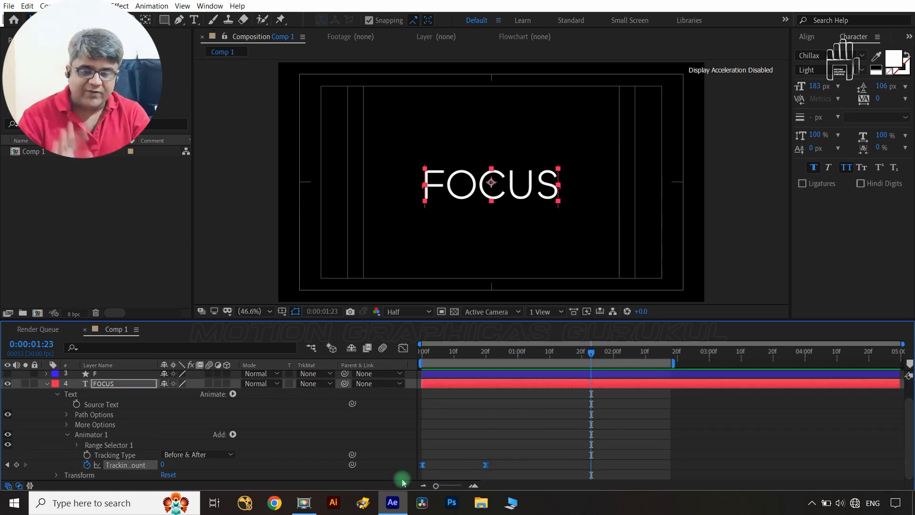
{"action": "left_click", "coordinate": [486, 467], "text": "ctrl"}
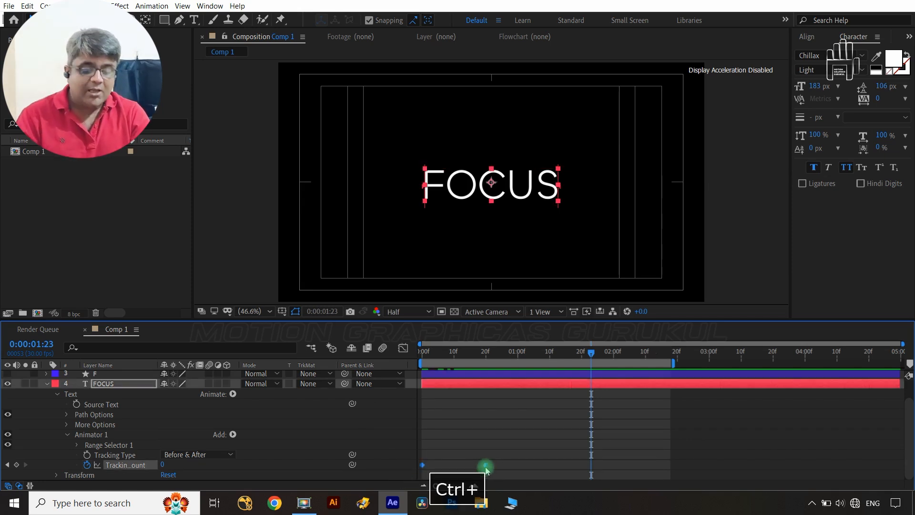
{"action": "key", "text": "Home"}
{"action": "left_click", "coordinate": [384, 437]}
{"action": "key", "text": "space"}
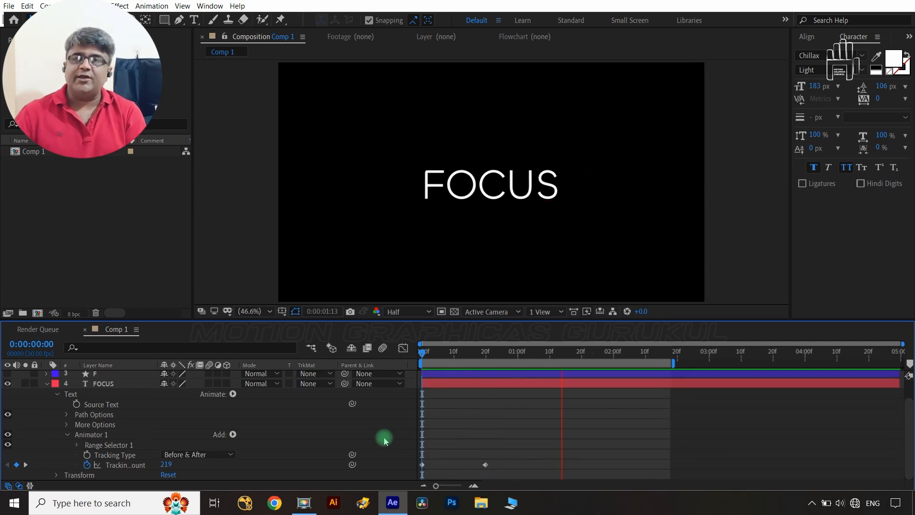
{"action": "key", "text": "space"}
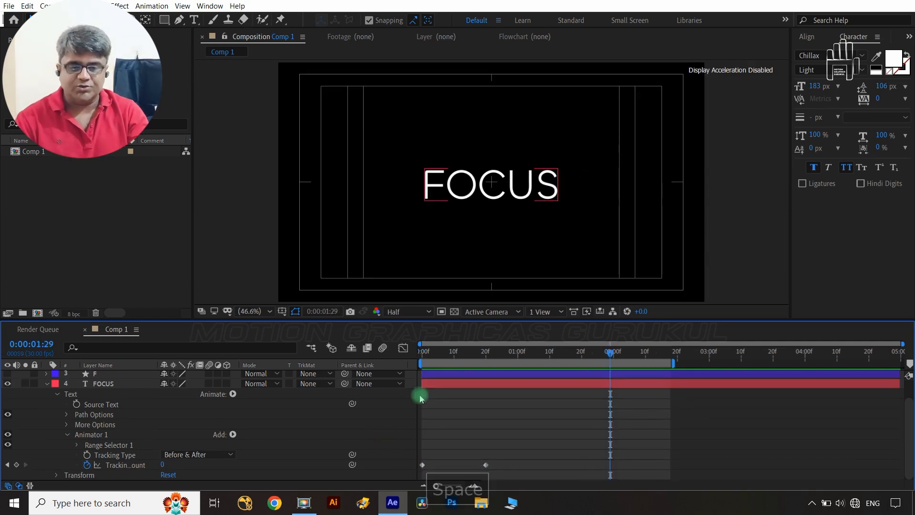
Show only the FOCUS layer's keyframed properties and trim the layer's end to 0:00:01:00
{"action": "left_click", "coordinate": [46, 384]}
{"action": "left_click", "coordinate": [78, 404]}
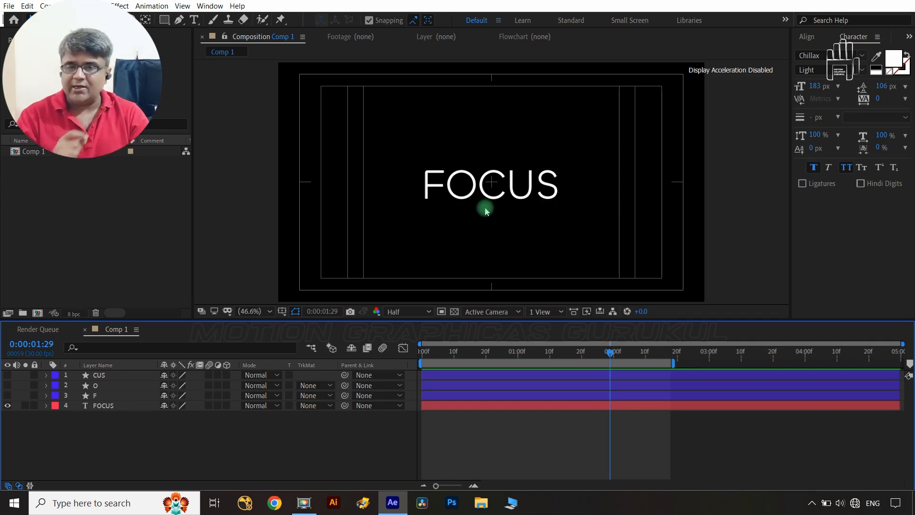
{"action": "left_click", "coordinate": [108, 406]}
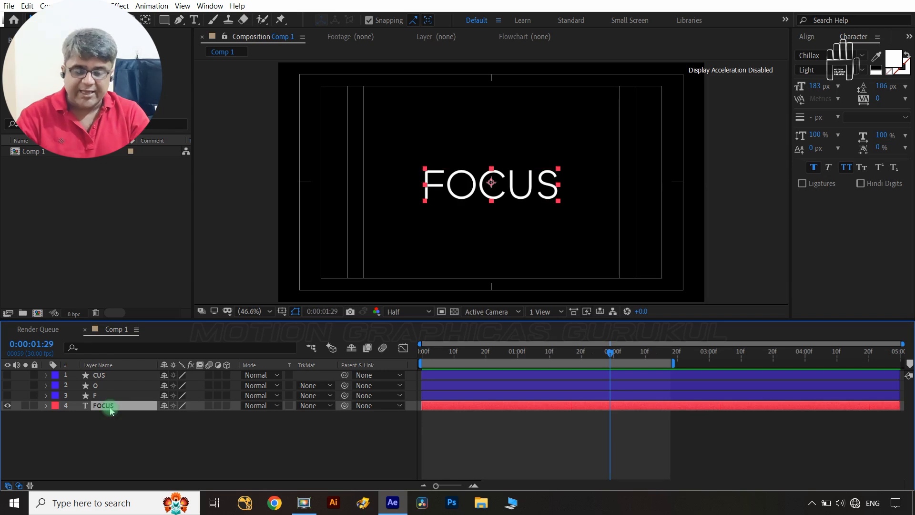
{"action": "key", "text": "u"}
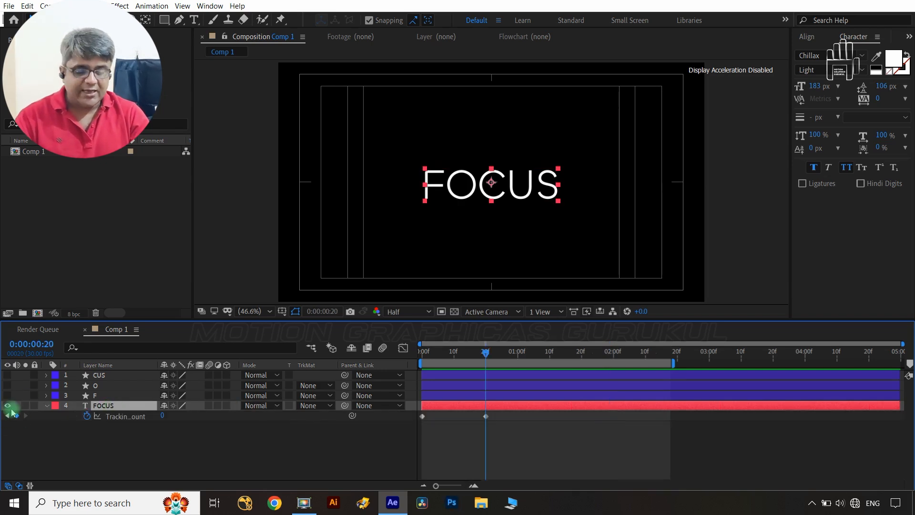
{"action": "key", "text": "shift+Page_Down"}
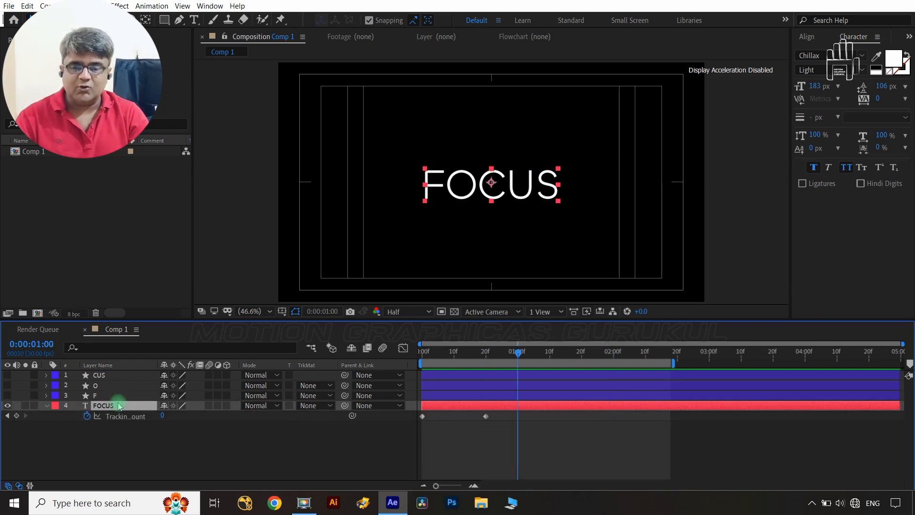
{"action": "key", "text": "alt+bracketright"}
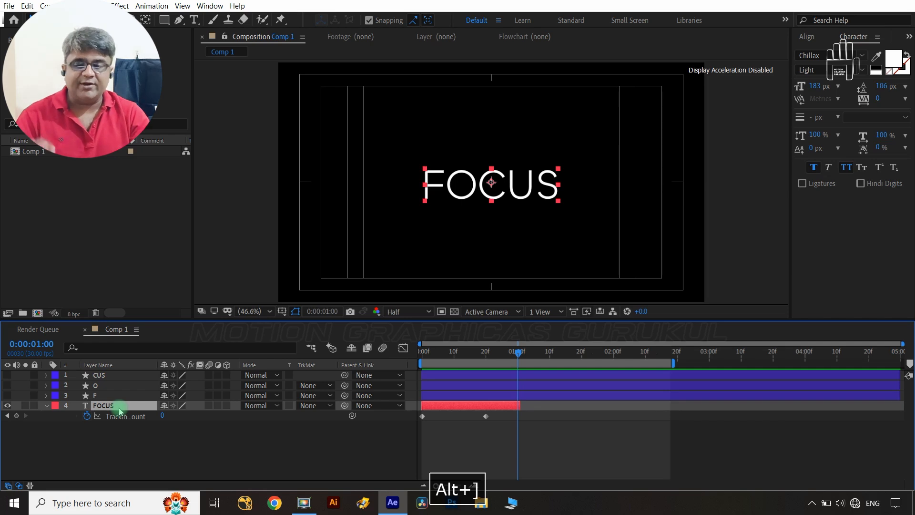
Trim the start of the CUS, O and F shape layers to 0:00:01:00 and make all three visible
{"action": "left_click", "coordinate": [117, 395]}
{"action": "left_click", "coordinate": [115, 376], "text": "shift"}
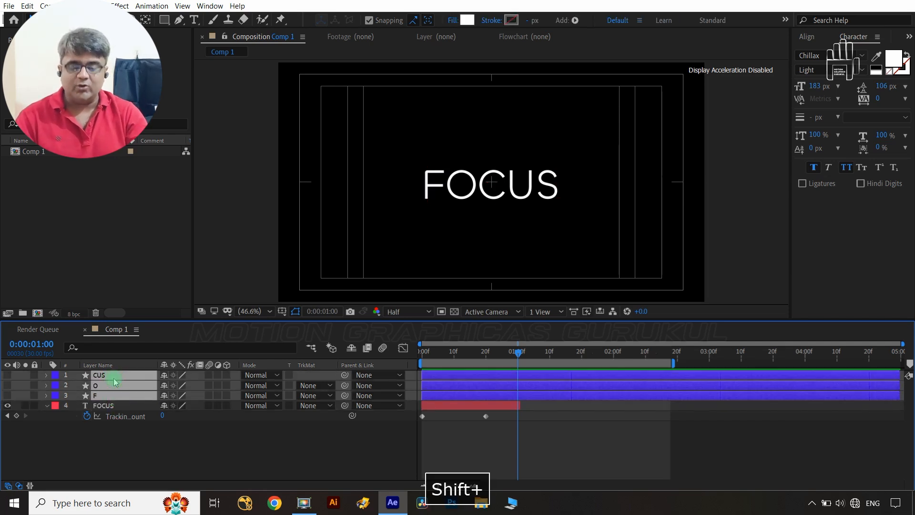
{"action": "key", "text": "alt+bracketleft"}
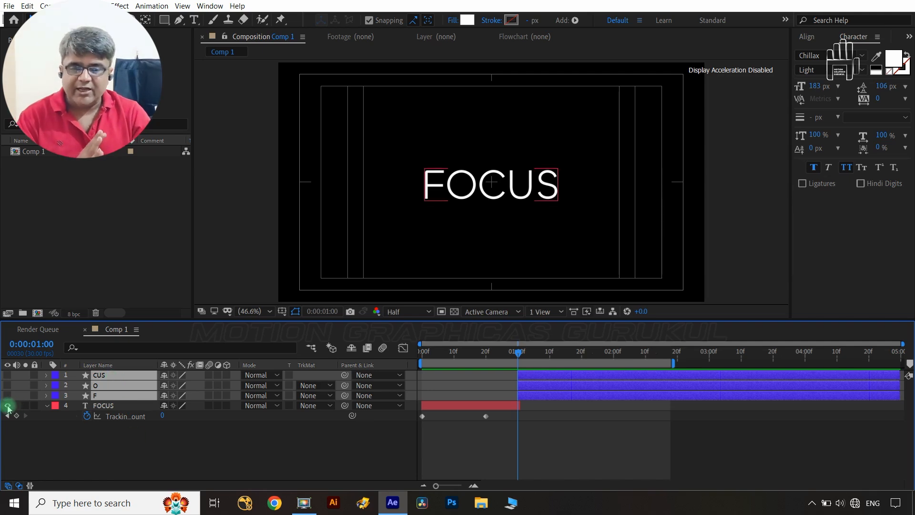
{"action": "left_click_drag", "start_coordinate": [6, 397], "coordinate": [7, 375]}
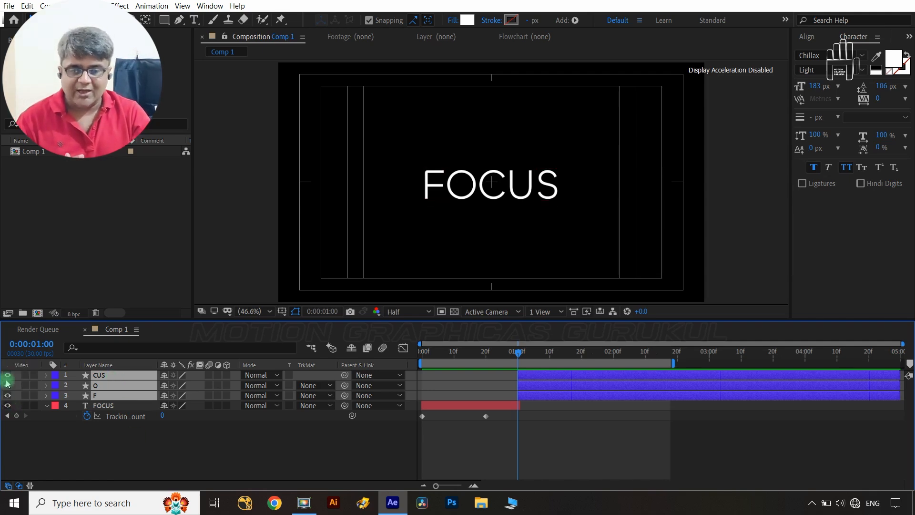
{"action": "left_click", "coordinate": [88, 457]}
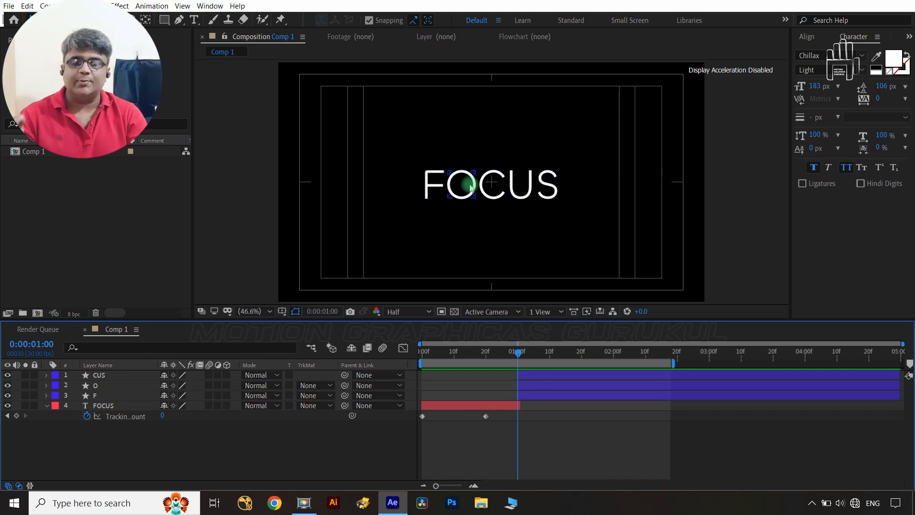
Center the anchor points of the O, F and CUS shape layers on their own letters
{"action": "left_click", "coordinate": [101, 385]}
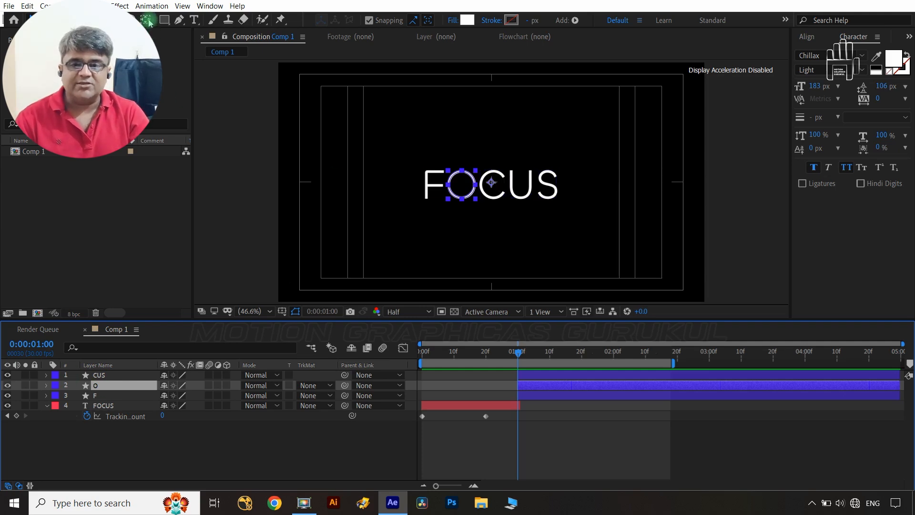
{"action": "key", "text": "ctrl+alt+Home"}
{"action": "left_click", "coordinate": [117, 397]}
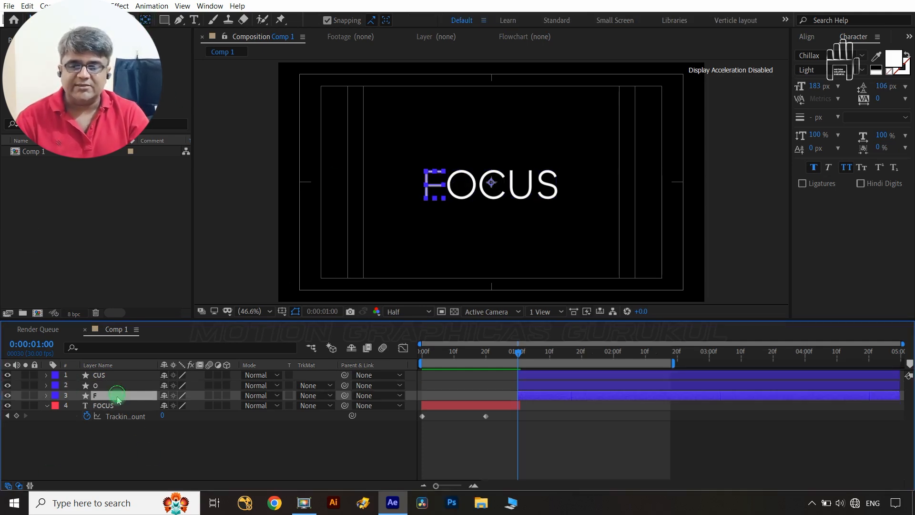
{"action": "key", "text": "ctrl+alt+Home"}
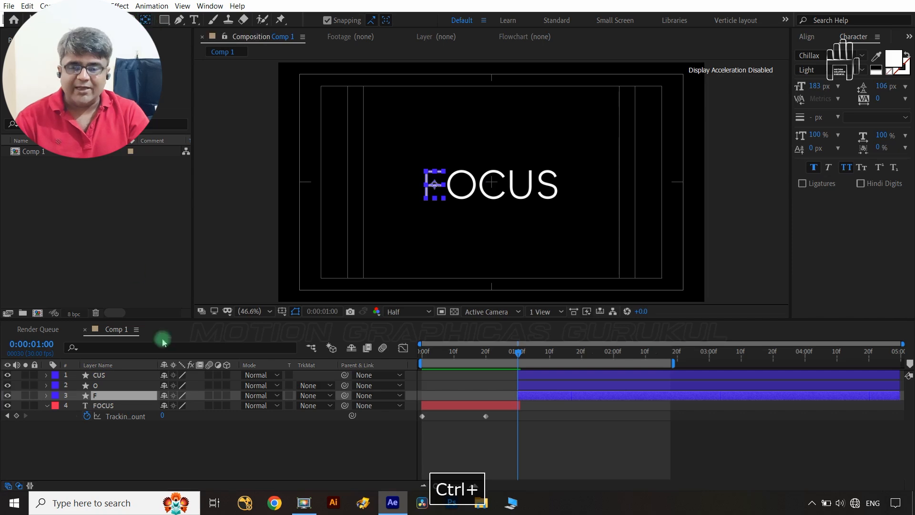
{"action": "left_click", "coordinate": [118, 375]}
{"action": "left_click", "coordinate": [144, 20]}
{"action": "key", "text": "ctrl+alt+Home"}
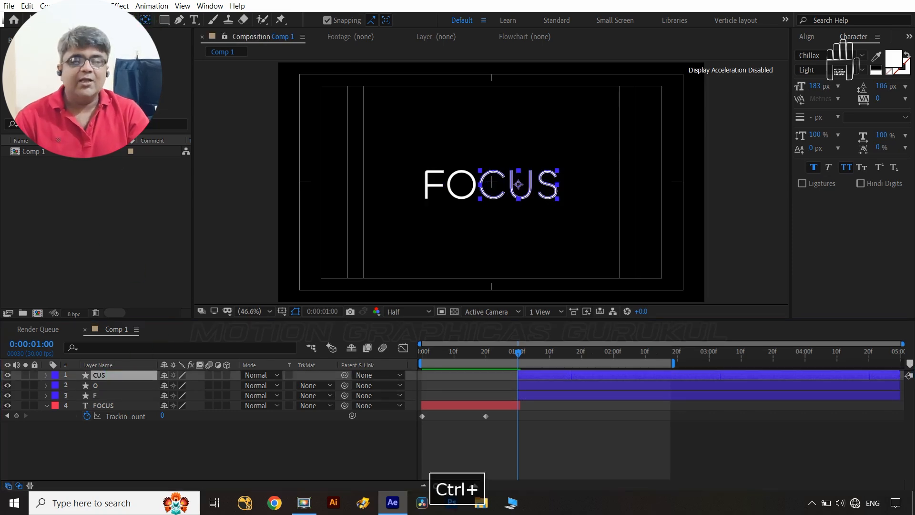
{"action": "key", "text": "v"}
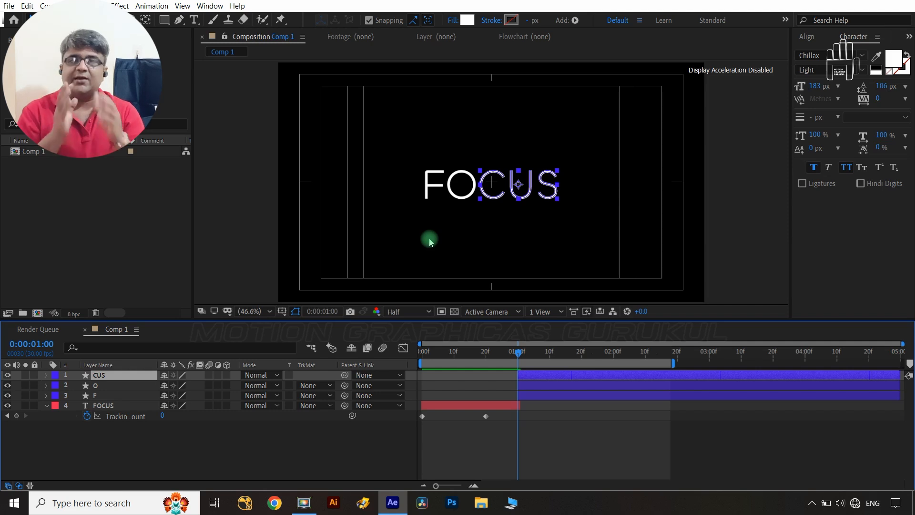
Animate the O layer's Scale from 100% at 0:00:00:28 to 264% at 0:00:01:18
{"action": "left_click", "coordinate": [204, 458]}
{"action": "left_click", "coordinate": [110, 385]}
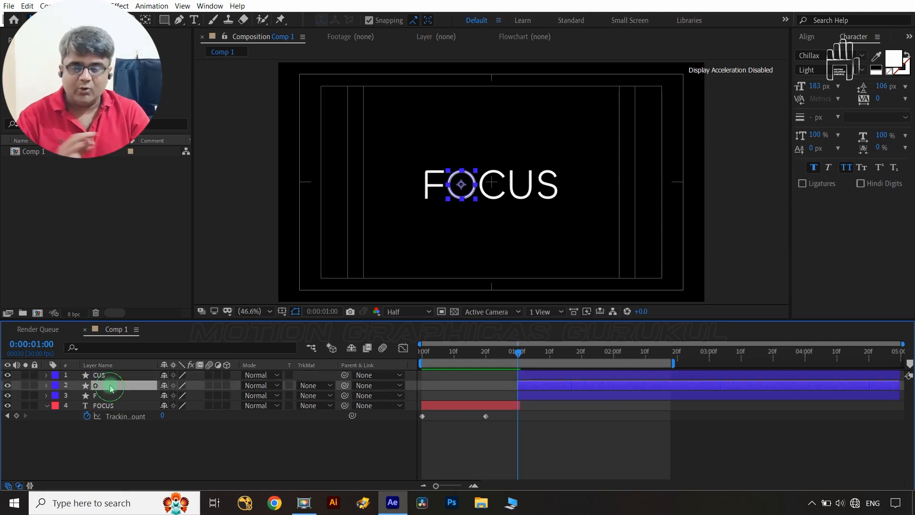
{"action": "key", "text": "s"}
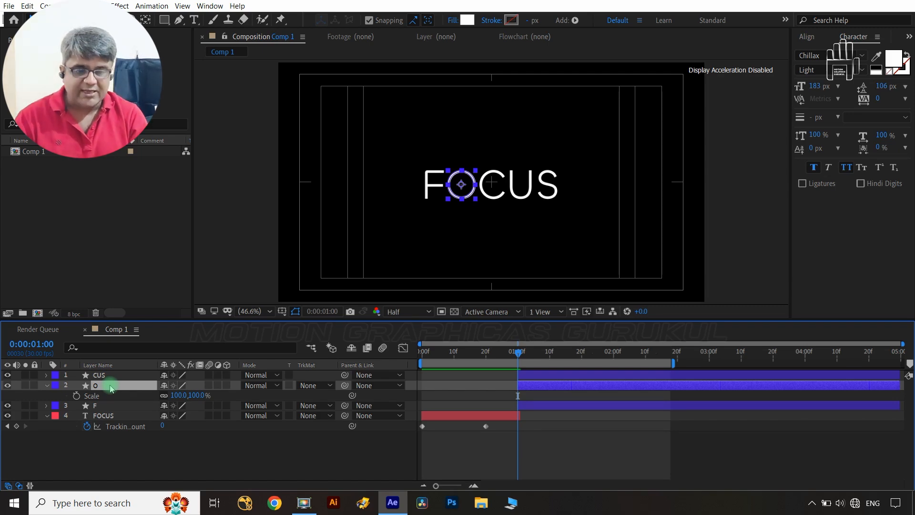
{"action": "key", "text": "ctrl+Left"}
{"action": "key", "text": "ctrl+Left"}
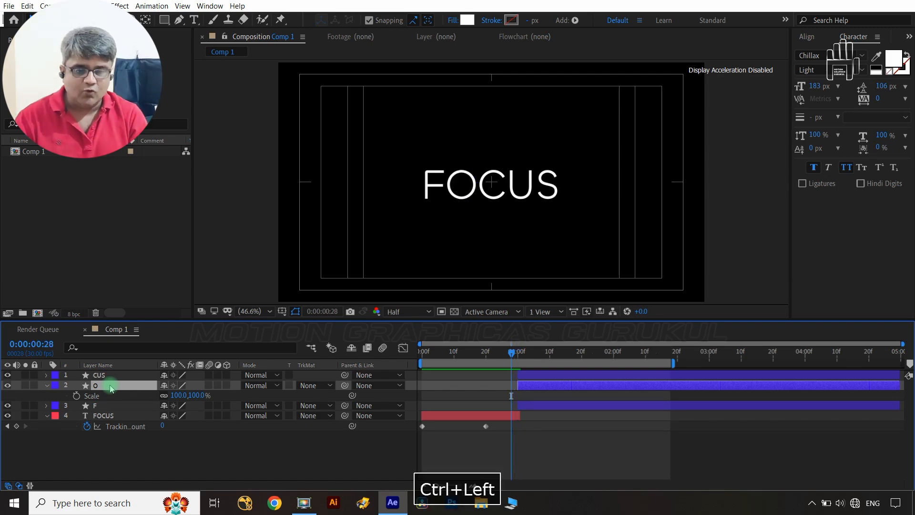
{"action": "left_click", "coordinate": [76, 396]}
{"action": "key", "text": "shift+Page_Down"}
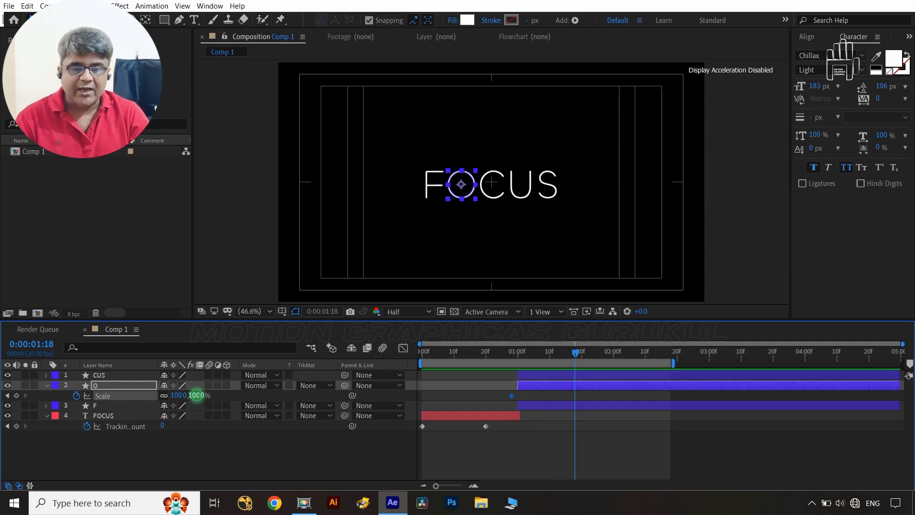
{"action": "left_click_drag", "start_coordinate": [196, 395], "coordinate": [293, 394]}
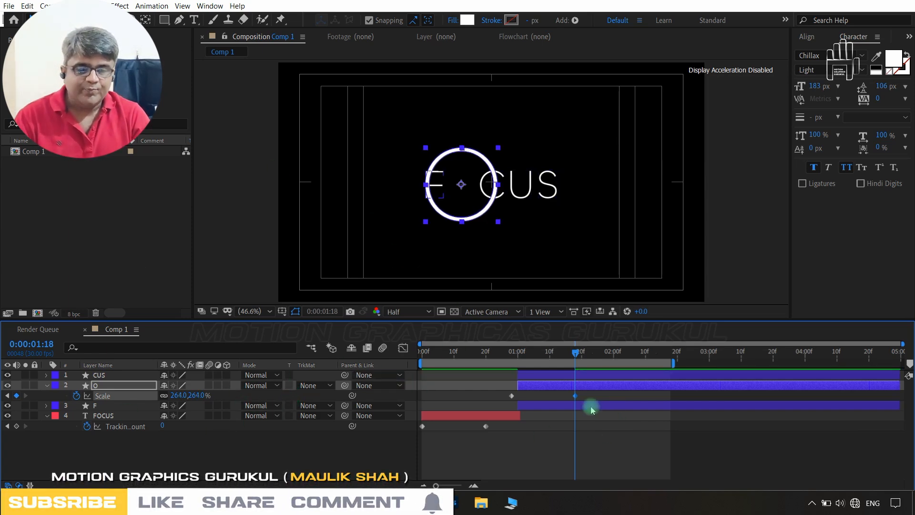
Apply Easy Ease to both O Scale keyframes and lengthen their handles on the value graph for a steeper S-curve
{"action": "left_click_drag", "start_coordinate": [591, 410], "coordinate": [496, 402]}
{"action": "key", "text": "F9"}
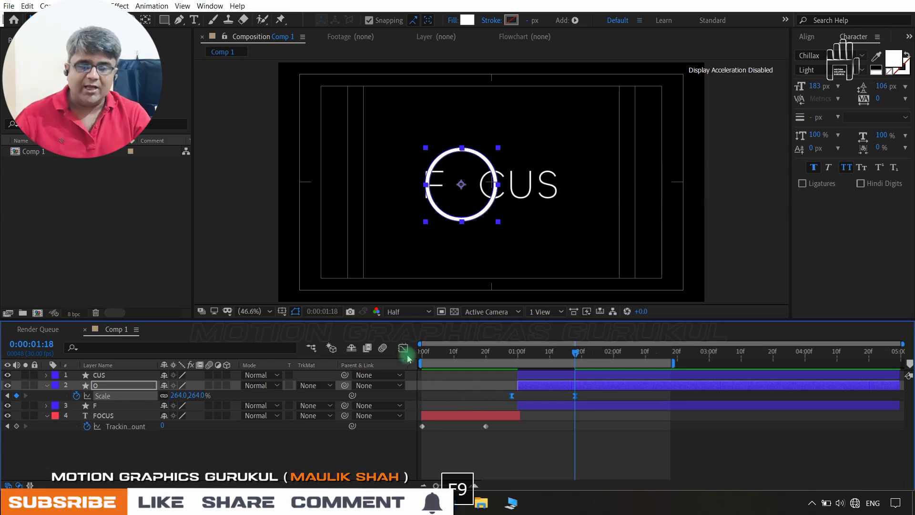
{"action": "left_click", "coordinate": [404, 350]}
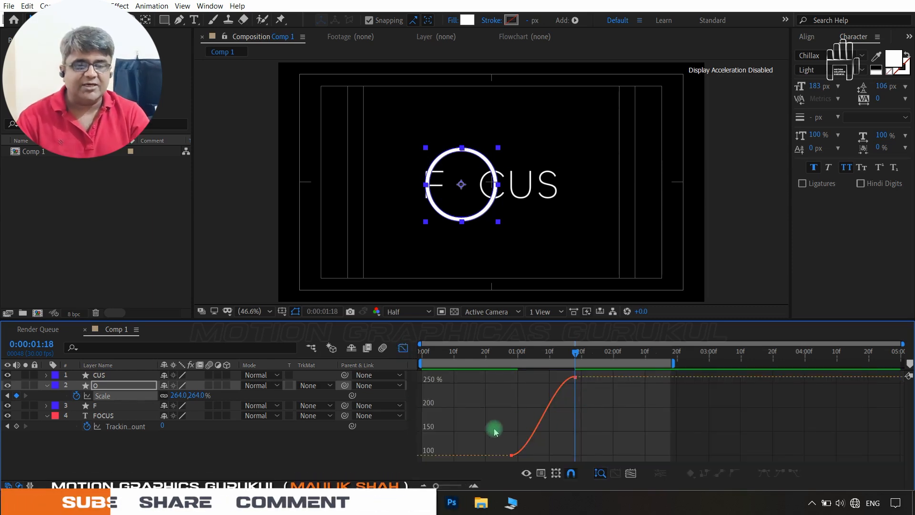
{"action": "left_click_drag", "start_coordinate": [494, 431], "coordinate": [548, 459]}
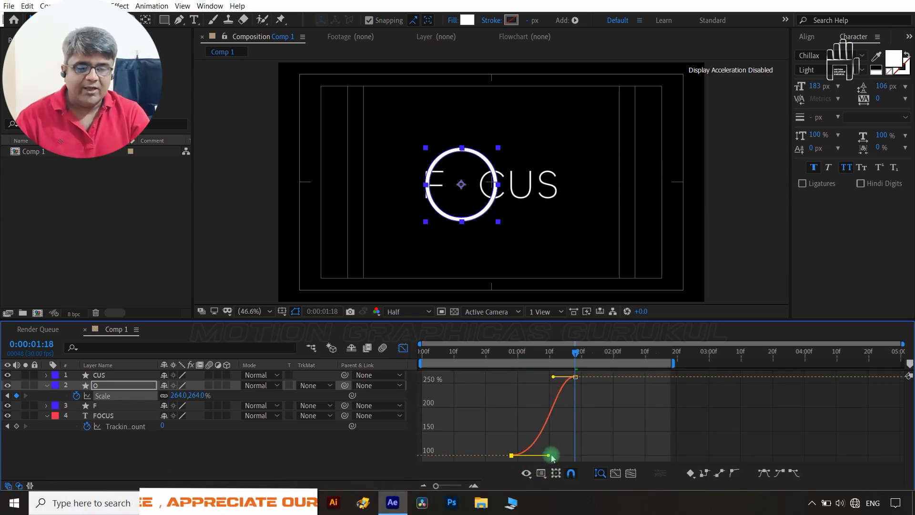
{"action": "left_click", "coordinate": [552, 383]}
{"action": "left_click_drag", "start_coordinate": [554, 378], "coordinate": [523, 377]}
{"action": "left_click", "coordinate": [406, 350]}
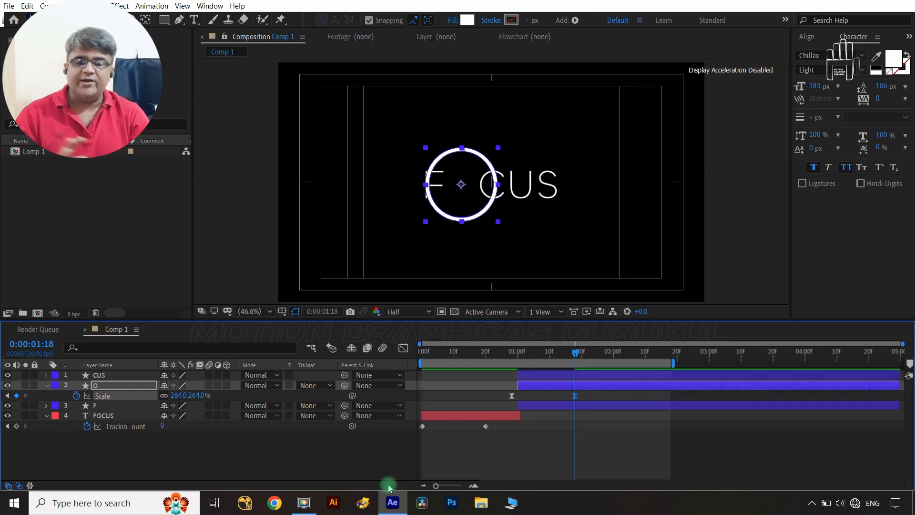
{"action": "left_click", "coordinate": [373, 458]}
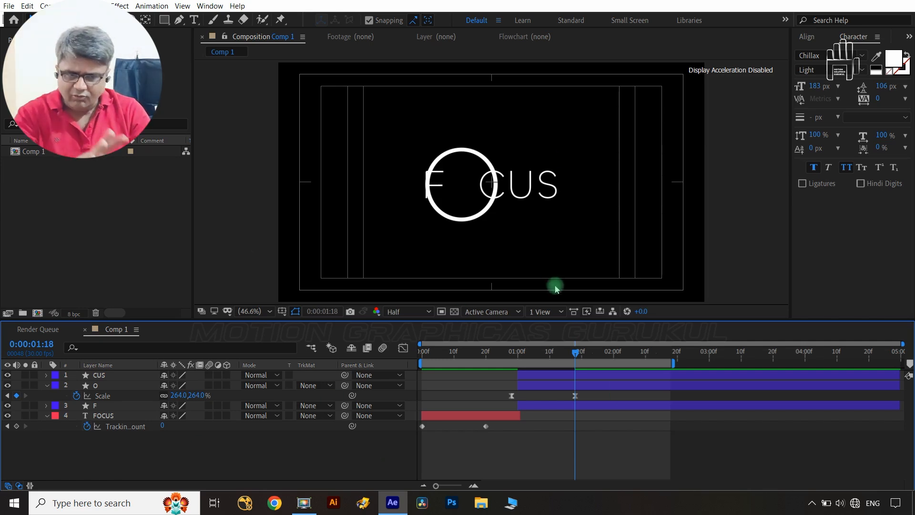
Return to 0:00:00:28, reveal Position on the F and CUS layers and separate its dimensions into X and Y
{"action": "left_click", "coordinate": [120, 385]}
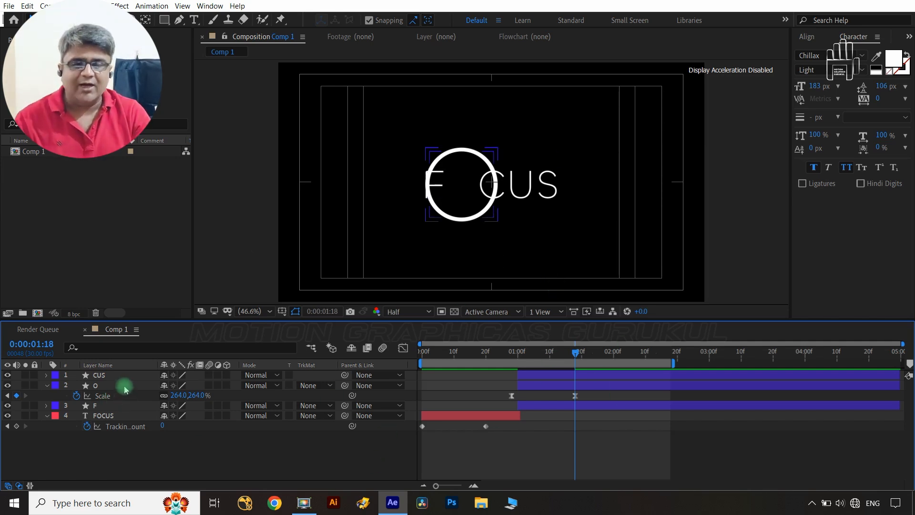
{"action": "left_click", "coordinate": [462, 195]}
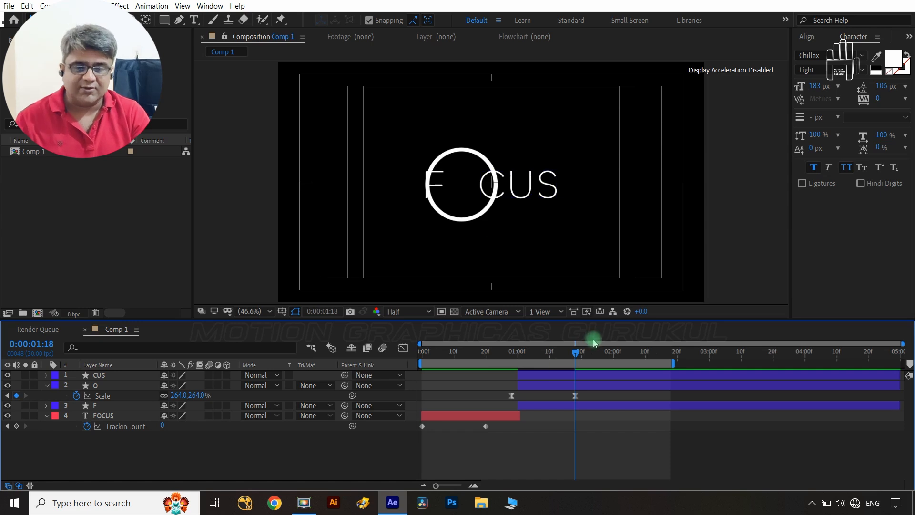
{"action": "left_click_drag", "start_coordinate": [579, 355], "coordinate": [511, 352]}
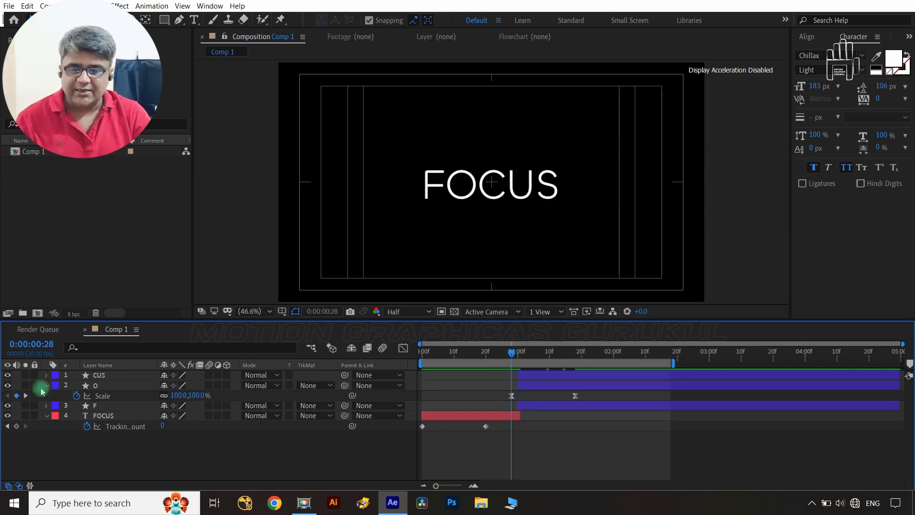
{"action": "left_click", "coordinate": [112, 408]}
{"action": "left_click", "coordinate": [108, 376], "text": "ctrl"}
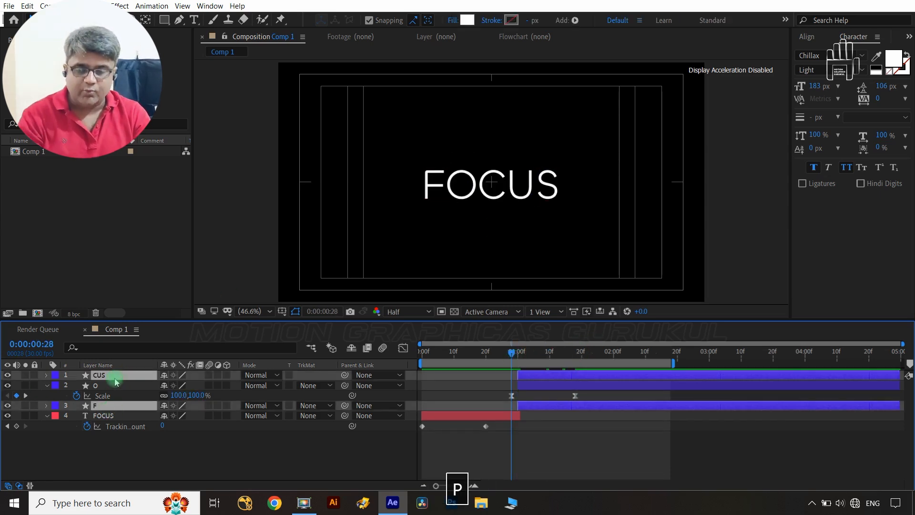
{"action": "key", "text": "p"}
{"action": "left_click", "coordinate": [105, 386]}
{"action": "left_click", "coordinate": [98, 426], "text": "ctrl"}
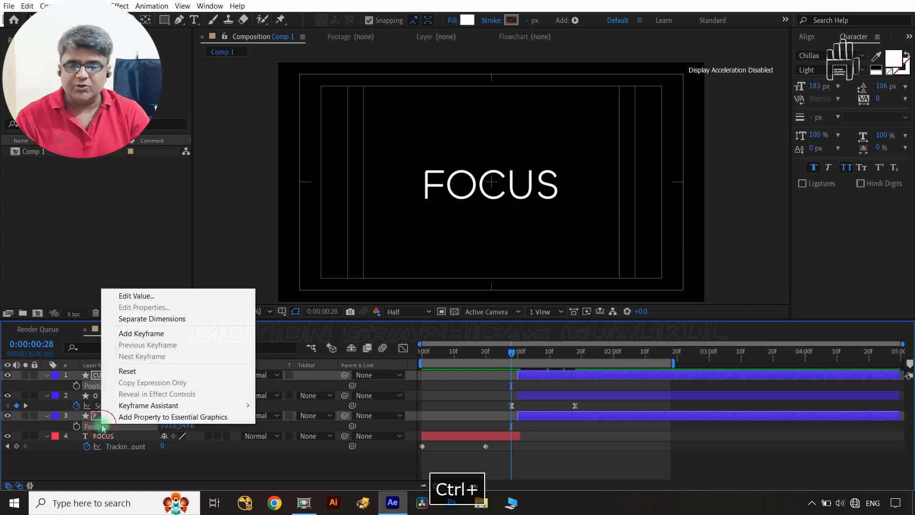
{"action": "right_click", "coordinate": [101, 424]}
{"action": "left_click", "coordinate": [157, 318]}
{"action": "left_click", "coordinate": [247, 444]}
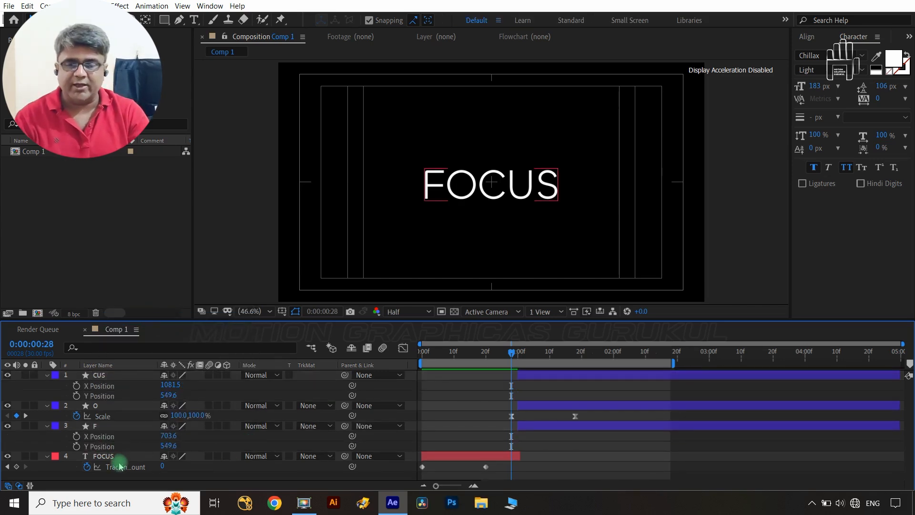
Add X Position keyframes to the F and CUS layers at 0:00:00:28 and at the O's second Scale keyframe, 0:00:01:18
{"action": "left_click", "coordinate": [76, 436]}
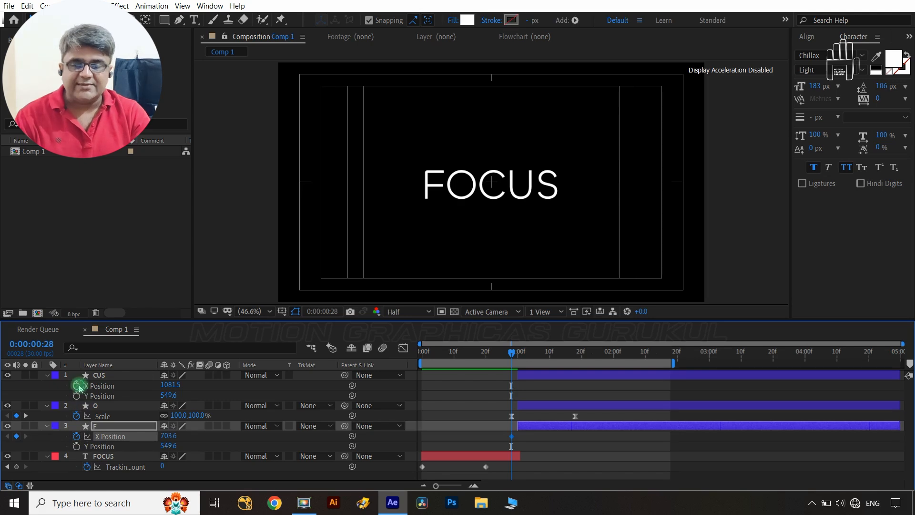
{"action": "left_click", "coordinate": [77, 386]}
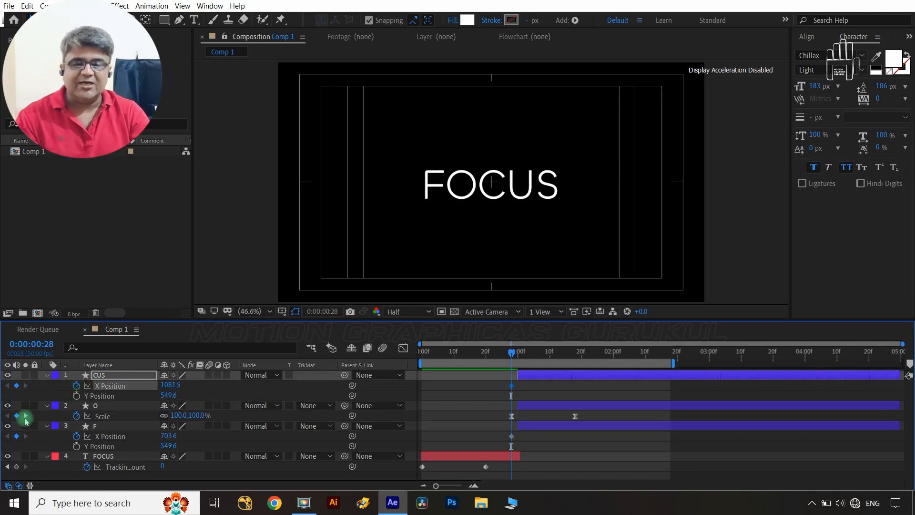
{"action": "left_click", "coordinate": [26, 416]}
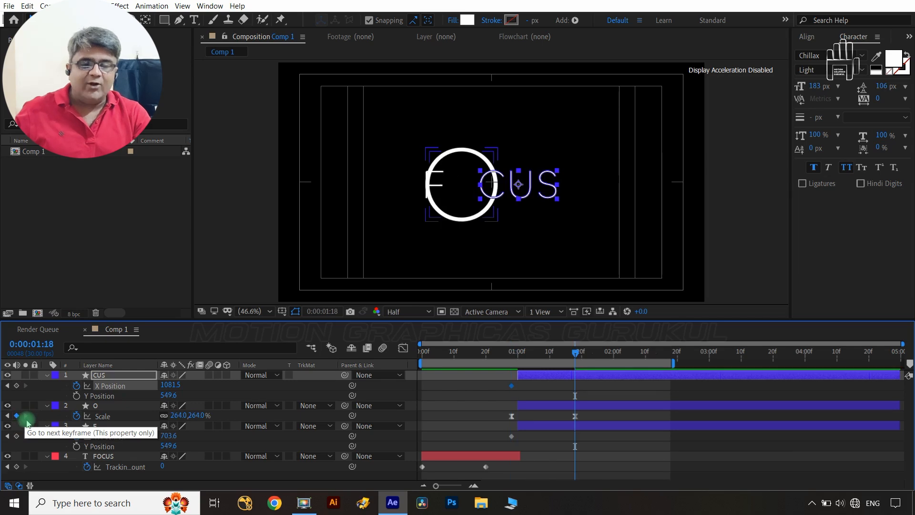
{"action": "left_click", "coordinate": [16, 385]}
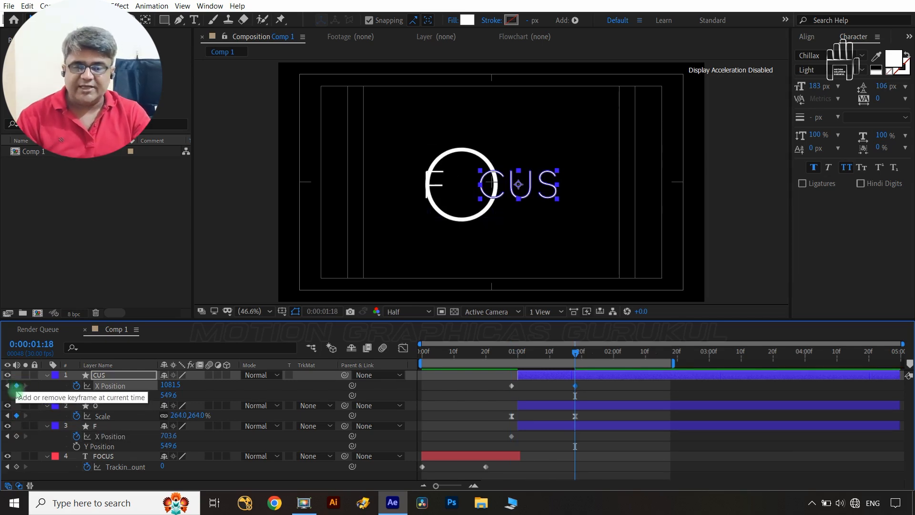
{"action": "left_click", "coordinate": [16, 435]}
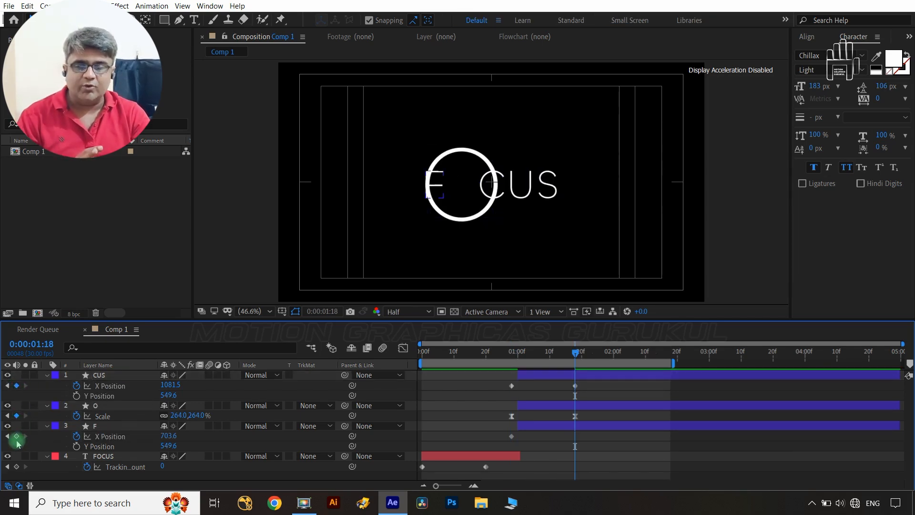
{"action": "left_click", "coordinate": [16, 436]}
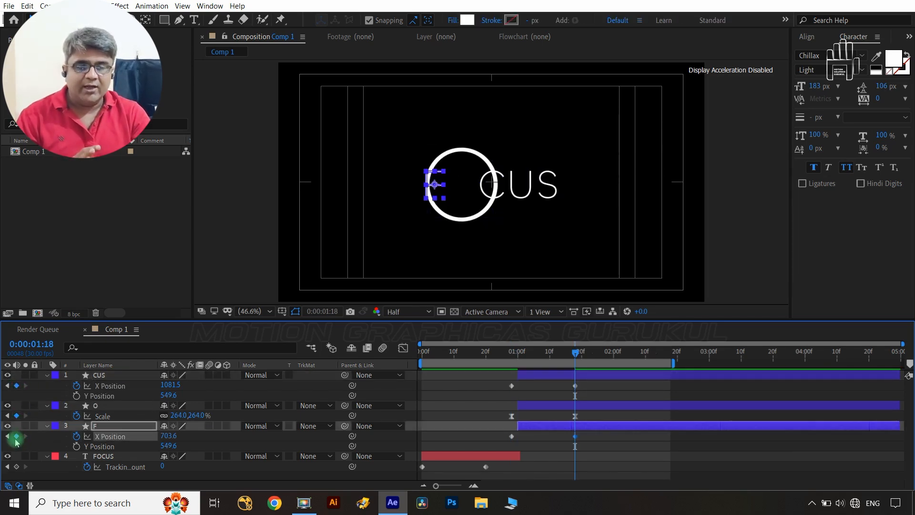
At 0:00:01:18, set the X Position of CUS to 1174.5 and of F to 600.6, clearing the enlarged O
{"action": "left_click", "coordinate": [105, 375]}
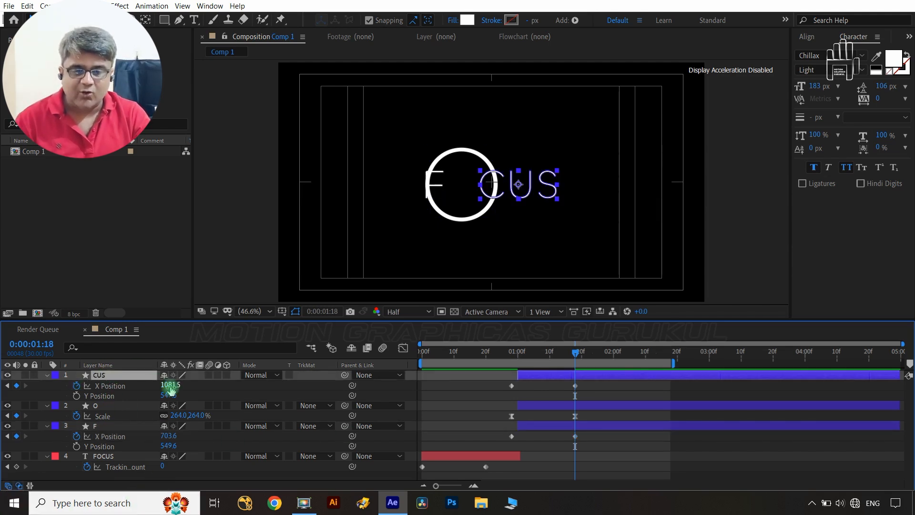
{"action": "left_click_drag", "start_coordinate": [170, 388], "coordinate": [225, 389]}
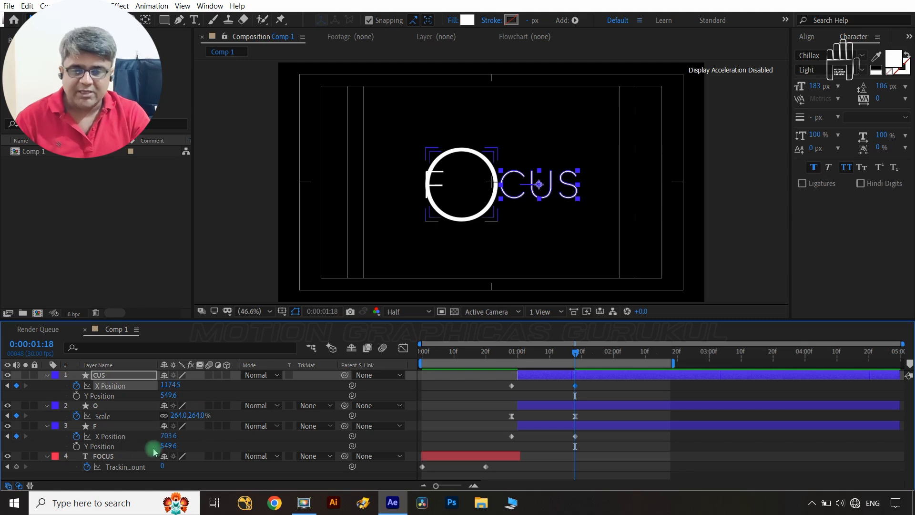
{"action": "left_click_drag", "start_coordinate": [167, 434], "coordinate": [111, 439]}
{"action": "left_click", "coordinate": [248, 443]}
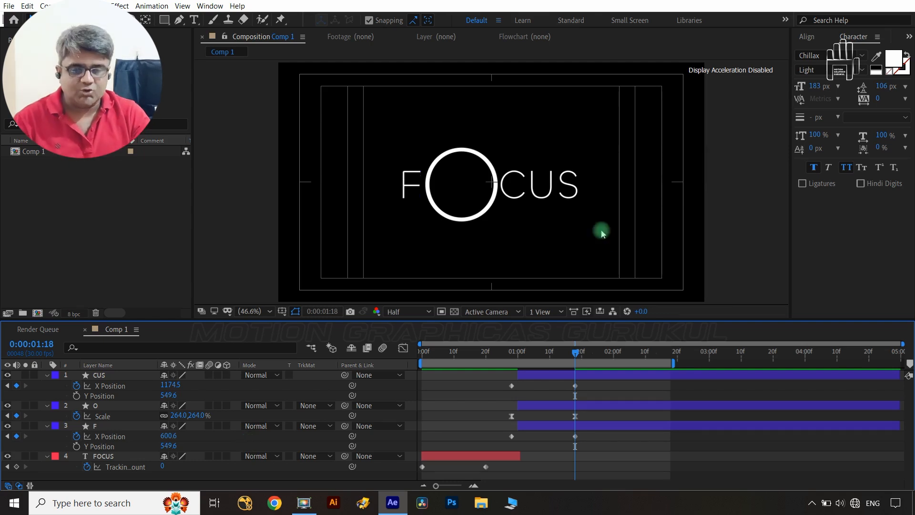
Apply Easy Ease to all X Position keyframes of the CUS and F layers
{"action": "left_click_drag", "start_coordinate": [599, 380], "coordinate": [508, 395]}
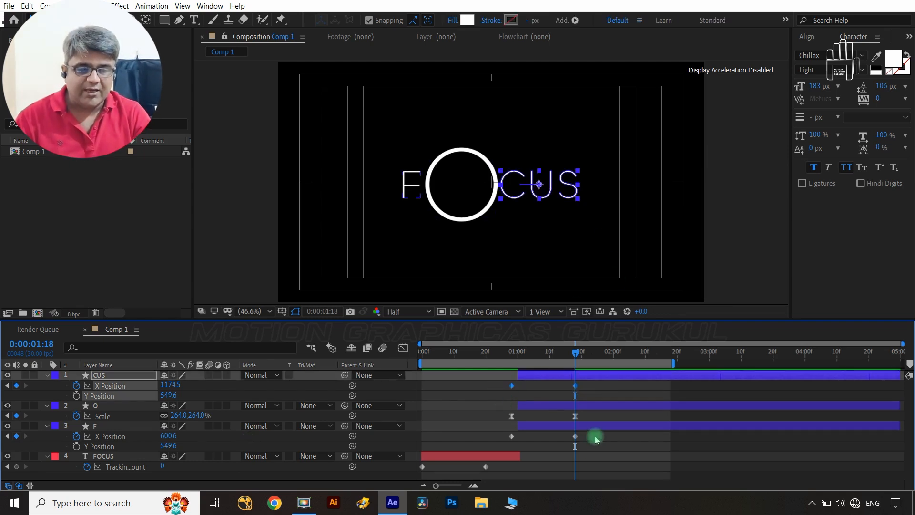
{"action": "left_click_drag", "start_coordinate": [594, 437], "coordinate": [496, 441], "text": "shift"}
{"action": "key", "text": "F9"}
{"action": "left_click", "coordinate": [477, 395]}
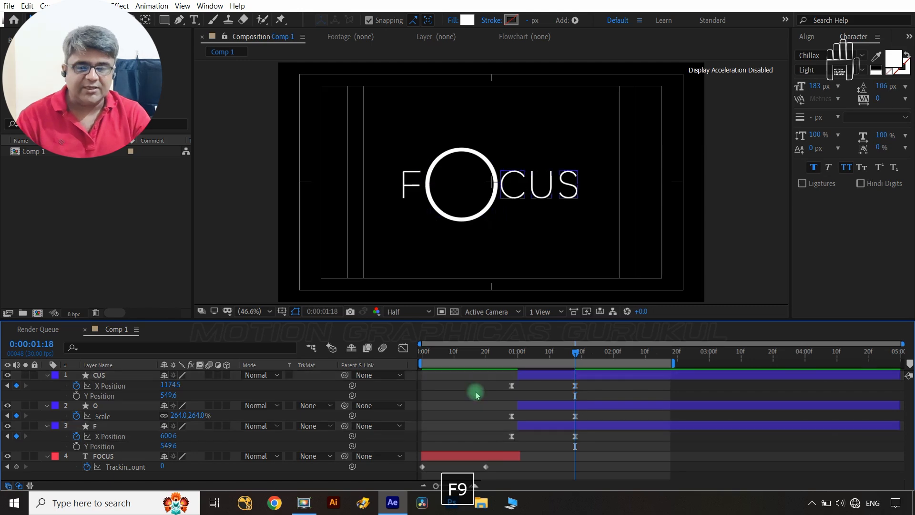
Show the CUS layer's X Position value graph and lengthen the end keyframe's incoming handle for a slower finish
{"action": "left_click_drag", "start_coordinate": [596, 386], "coordinate": [504, 399]}
{"action": "left_click", "coordinate": [399, 353]}
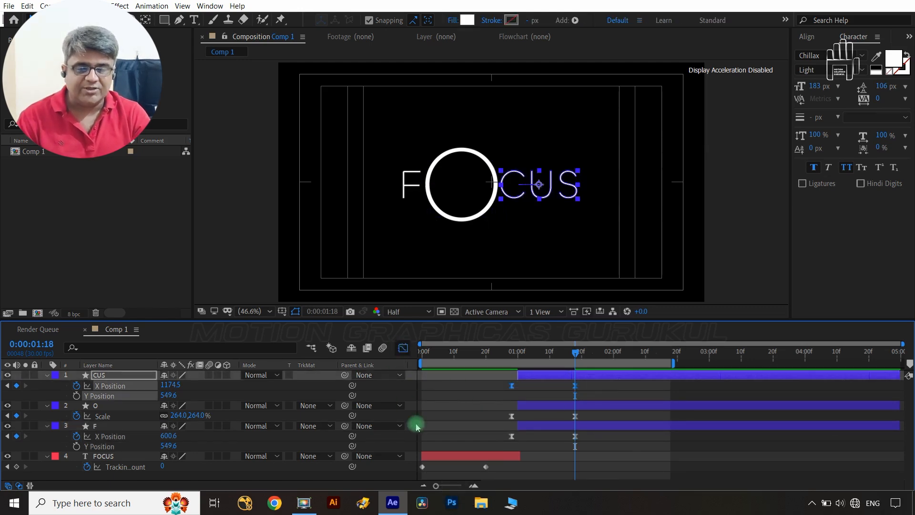
{"action": "left_click", "coordinate": [295, 390]}
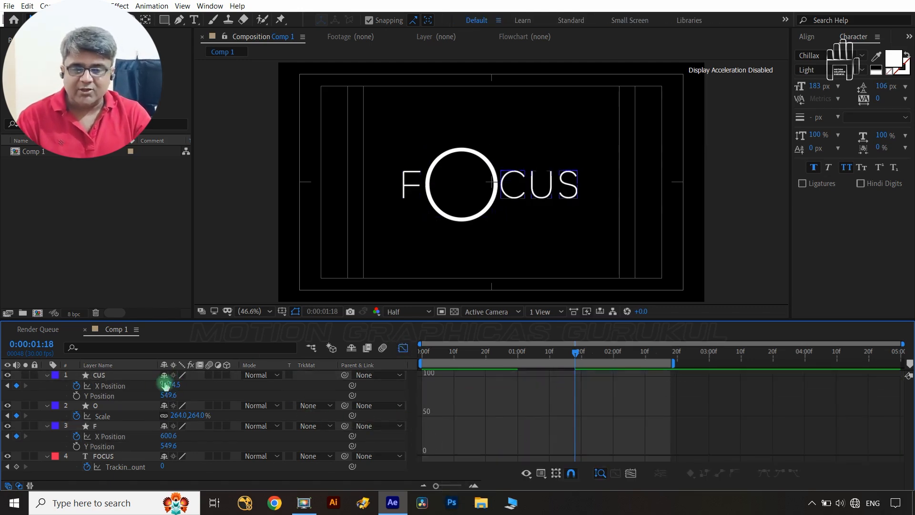
{"action": "left_click", "coordinate": [148, 387]}
{"action": "left_click_drag", "start_coordinate": [593, 394], "coordinate": [540, 393]}
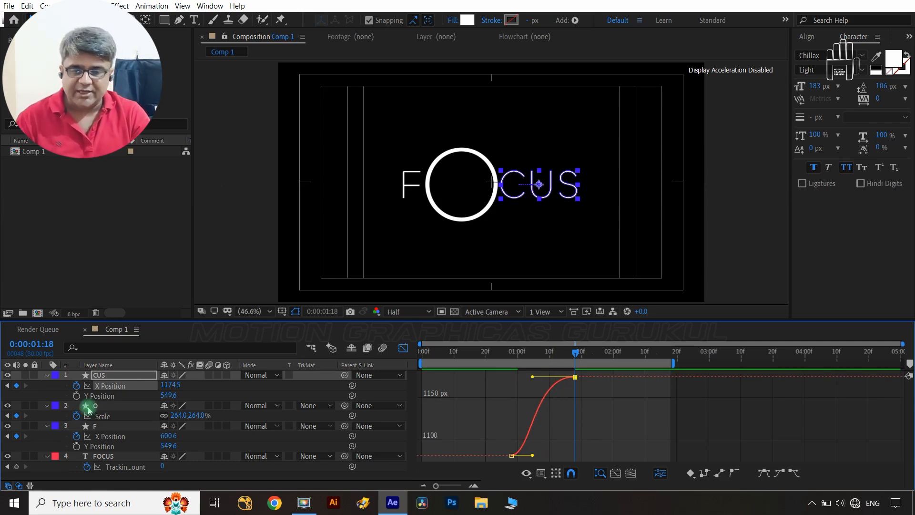
Lengthen the end keyframe's incoming handle in the F layer's X Position value graph, then return to the layer bars
{"action": "left_click", "coordinate": [107, 436]}
{"action": "left_click_drag", "start_coordinate": [602, 426], "coordinate": [527, 483]}
{"action": "left_click_drag", "start_coordinate": [553, 455], "coordinate": [532, 459]}
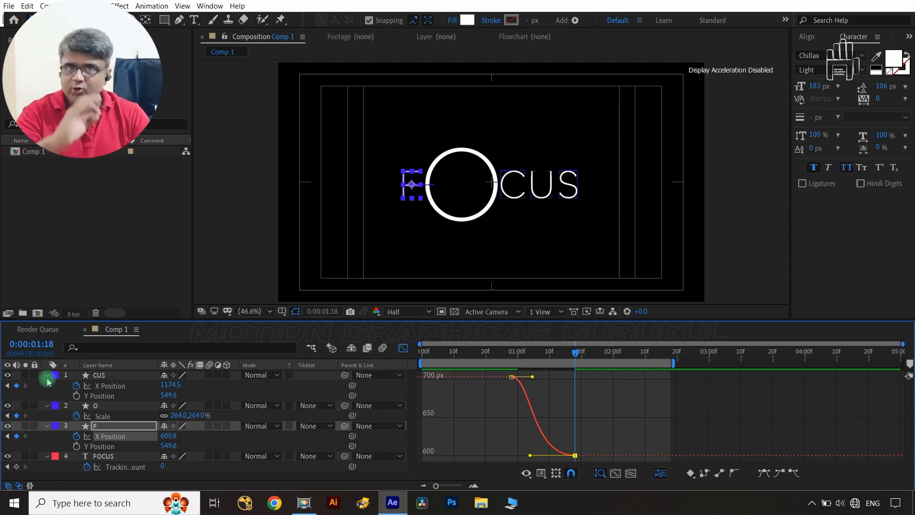
{"action": "left_click", "coordinate": [402, 348]}
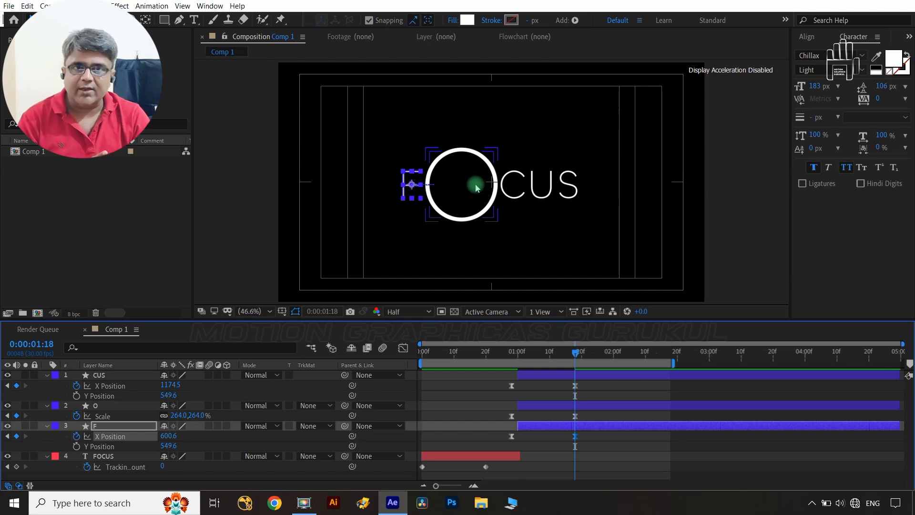
{"action": "scroll", "coordinate": [476, 188], "scroll_direction": "up", "scroll_amount": 1}
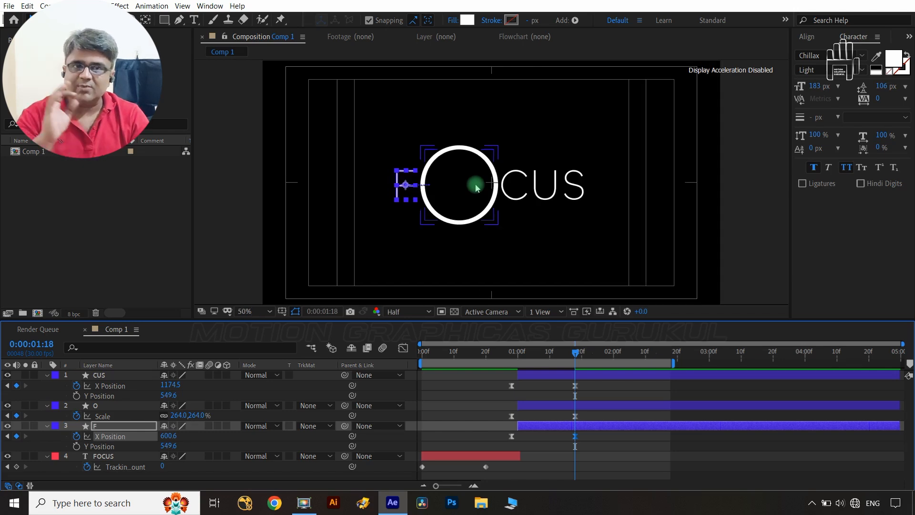
{"action": "left_click", "coordinate": [380, 386]}
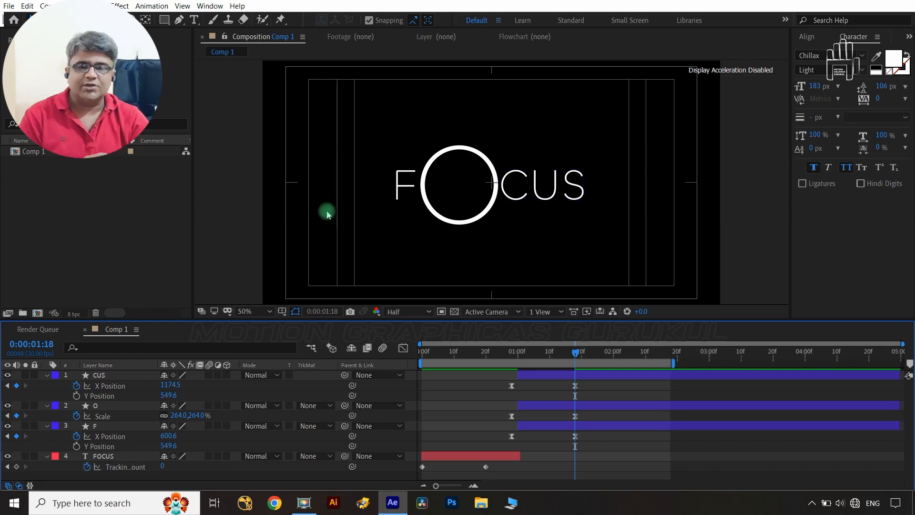
{"action": "left_click", "coordinate": [456, 166]}
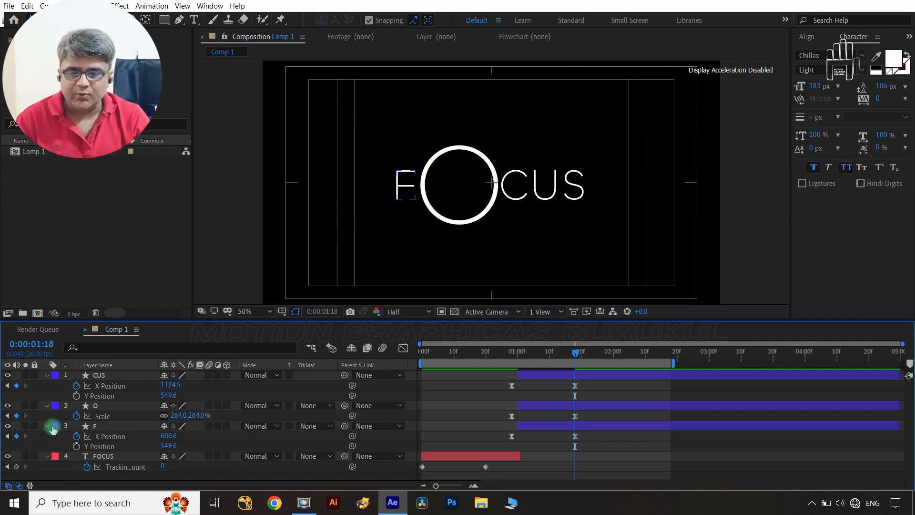
Add an Offset Paths operation to the contents of the O shape layer and expand its settings
{"action": "left_click", "coordinate": [122, 406]}
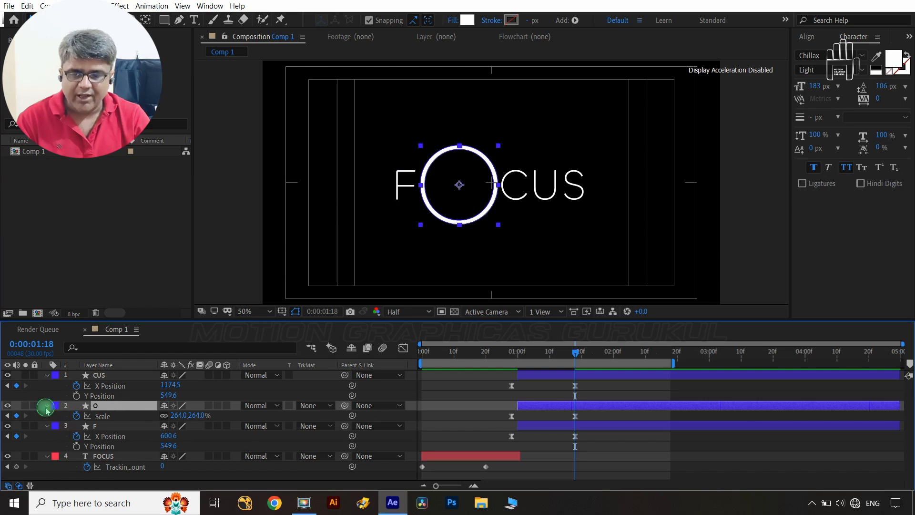
{"action": "double_click", "coordinate": [46, 406]}
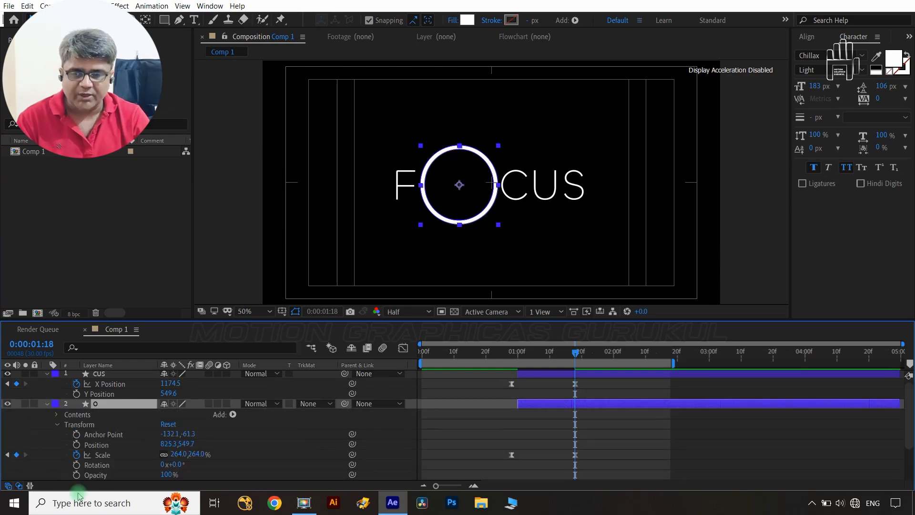
{"action": "left_click", "coordinate": [233, 414]}
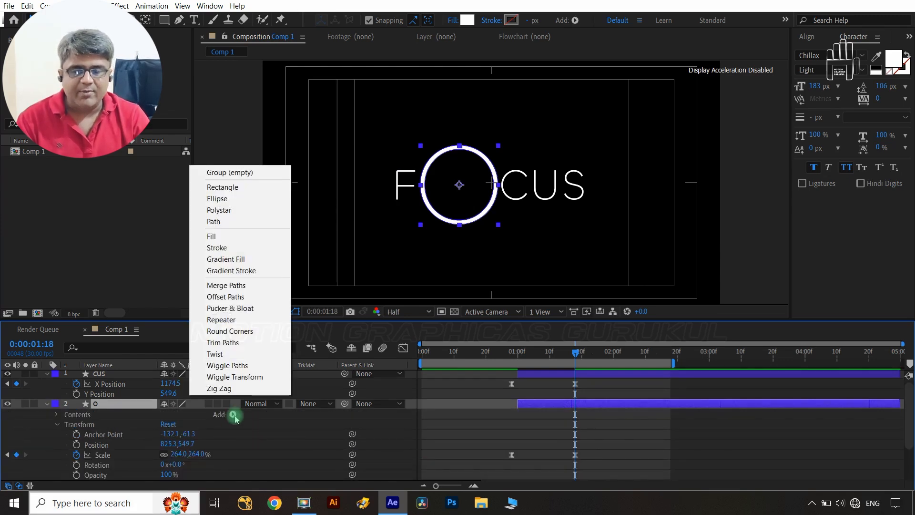
{"action": "left_click", "coordinate": [237, 297]}
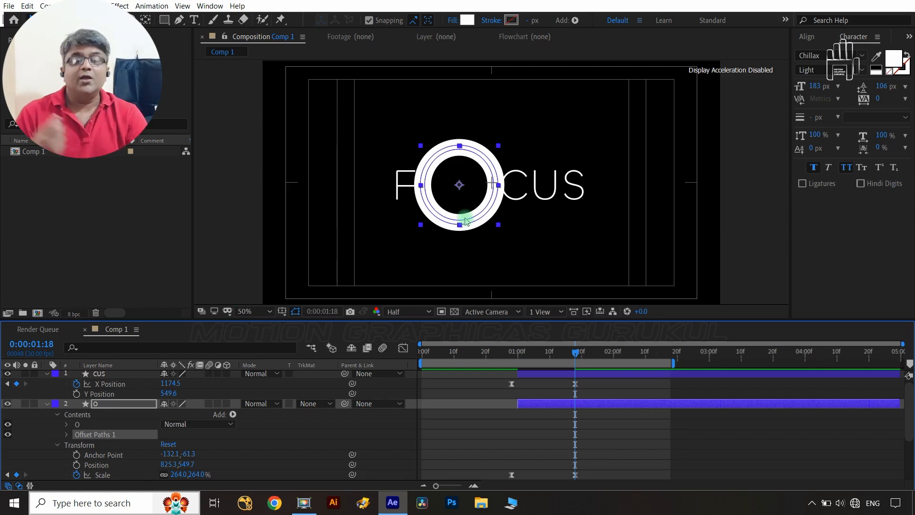
{"action": "left_click", "coordinate": [66, 434]}
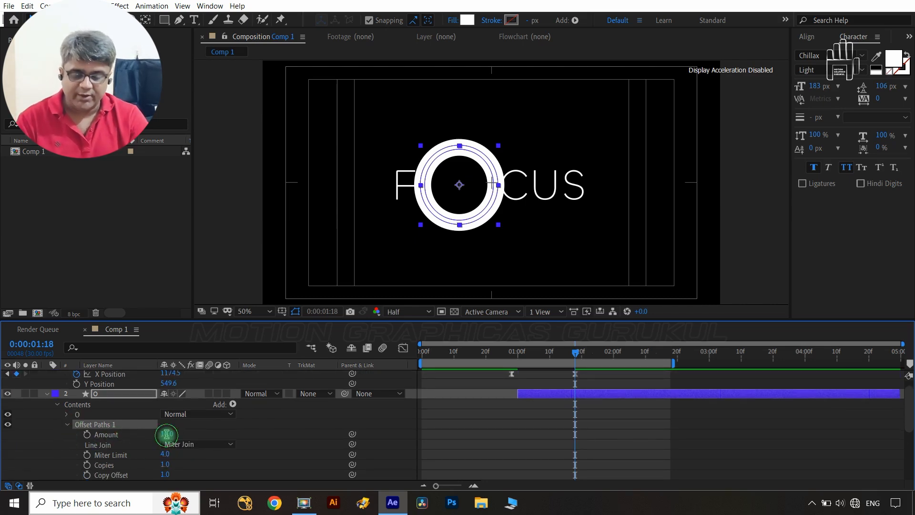
Try Offset Paths amounts of -12, -4, -2 and -2.9 to thin the enlarged O's outline
{"action": "type", "text": "-"}
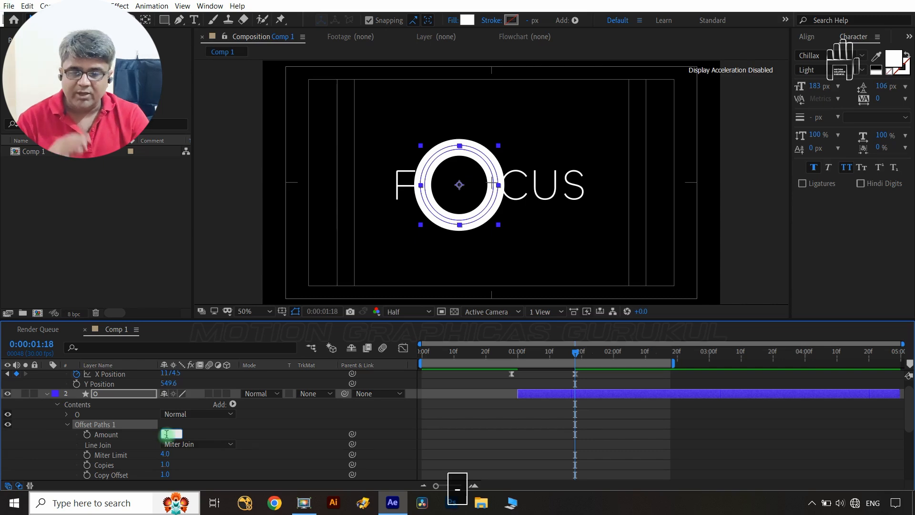
{"action": "left_click", "coordinate": [202, 431]}
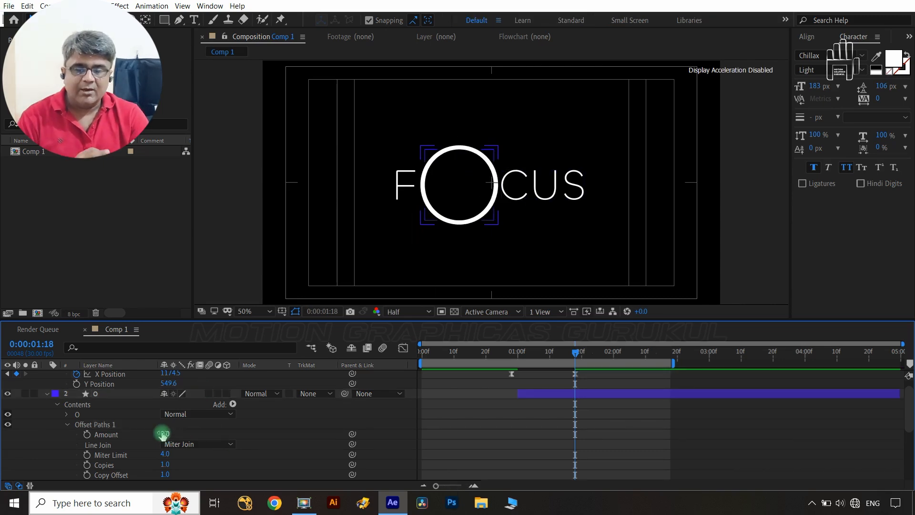
{"action": "left_click_drag", "start_coordinate": [162, 433], "coordinate": [157, 434]}
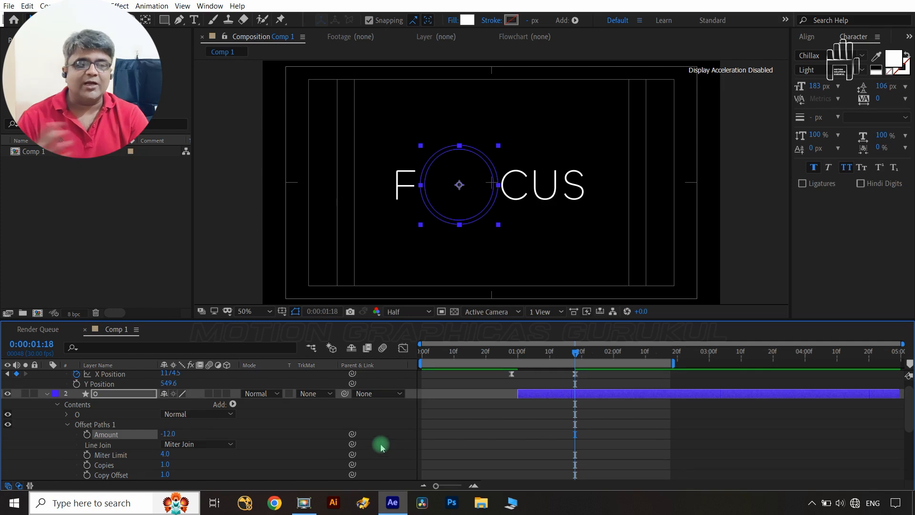
{"action": "left_click", "coordinate": [169, 433]}
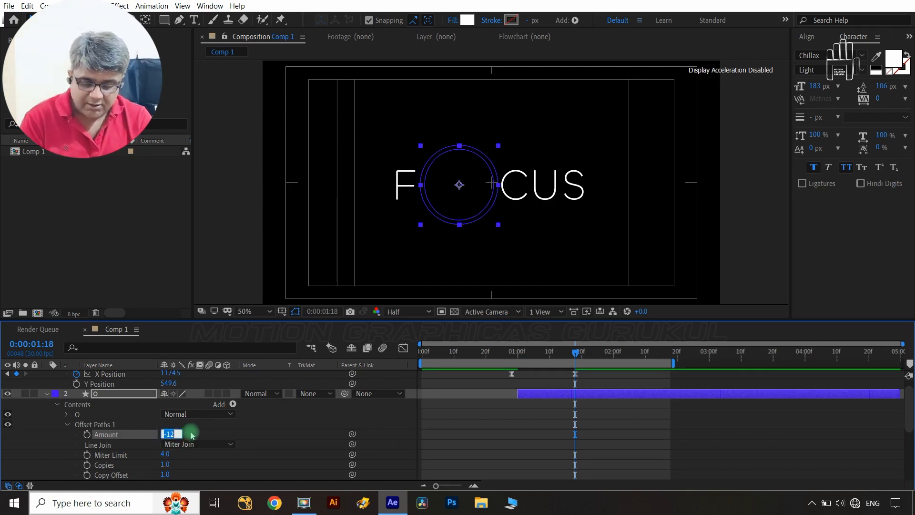
{"action": "type", "text": "-4"}
{"action": "left_click", "coordinate": [235, 433]}
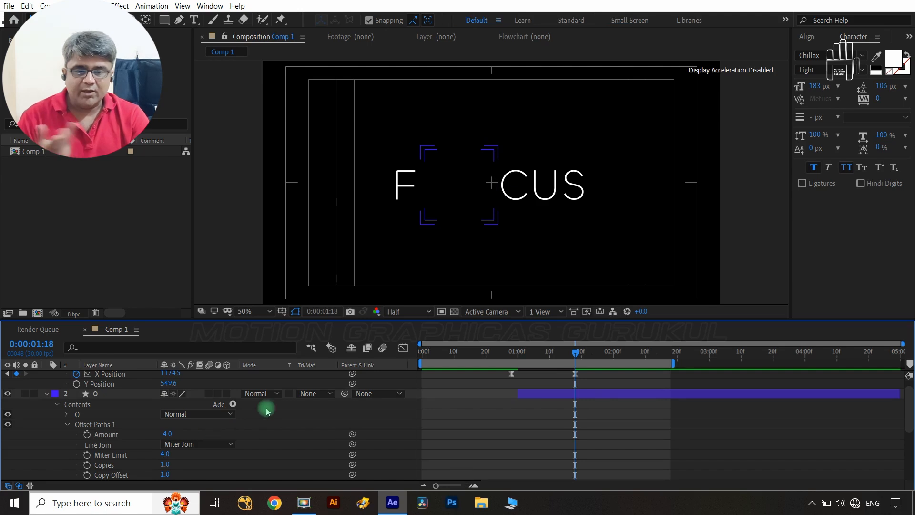
{"action": "left_click", "coordinate": [170, 433]}
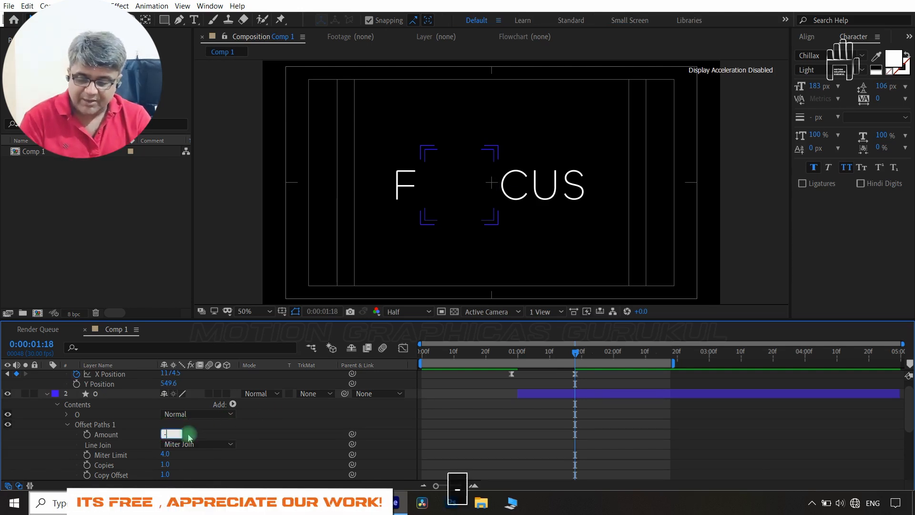
{"action": "key", "text": "BackSpace"}
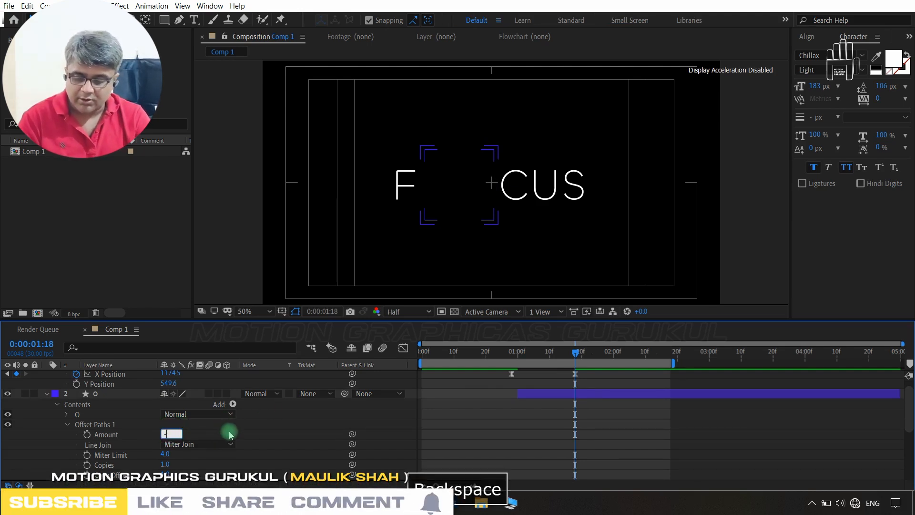
{"action": "type", "text": "2"}
{"action": "left_click", "coordinate": [239, 436]}
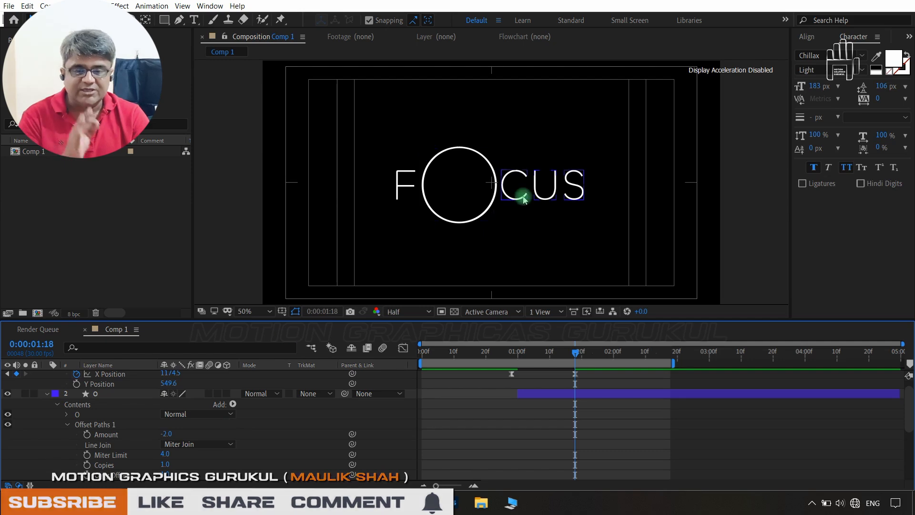
{"action": "left_click", "coordinate": [174, 433]}
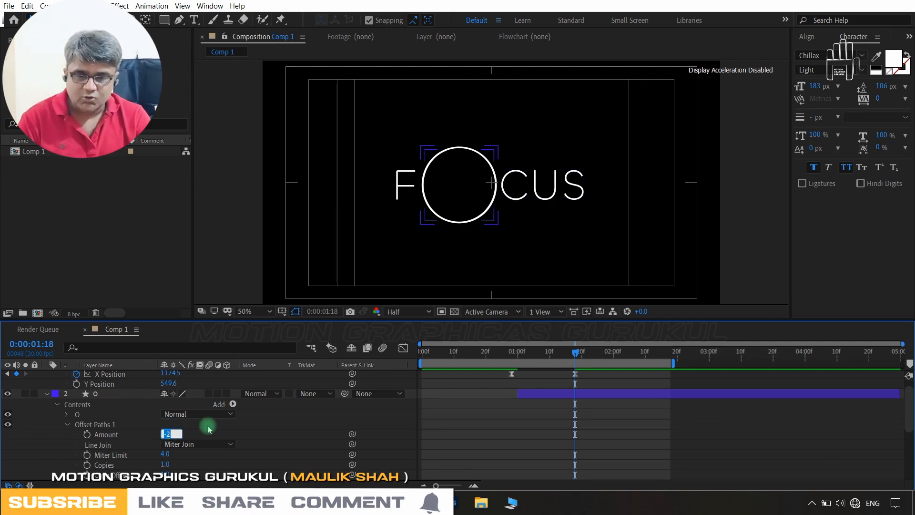
{"action": "left_click", "coordinate": [180, 431]}
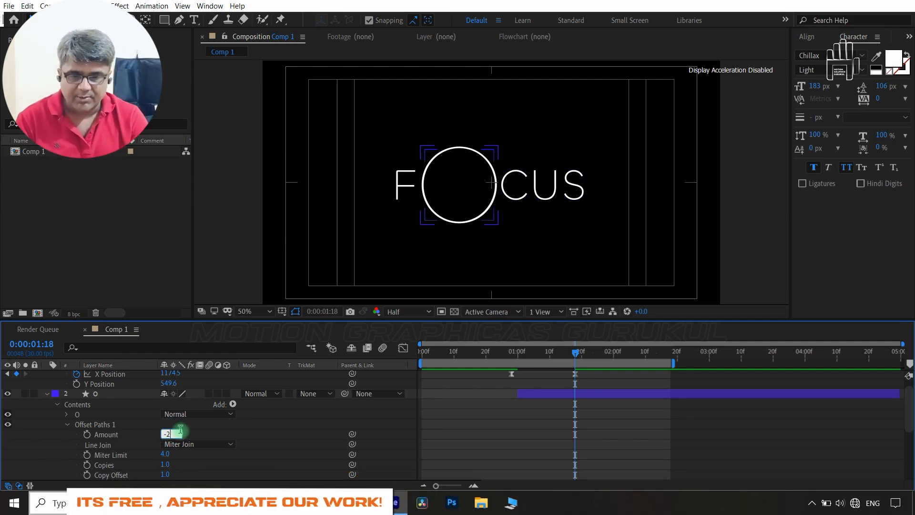
{"action": "type", "text": ".9"}
{"action": "left_click", "coordinate": [249, 447]}
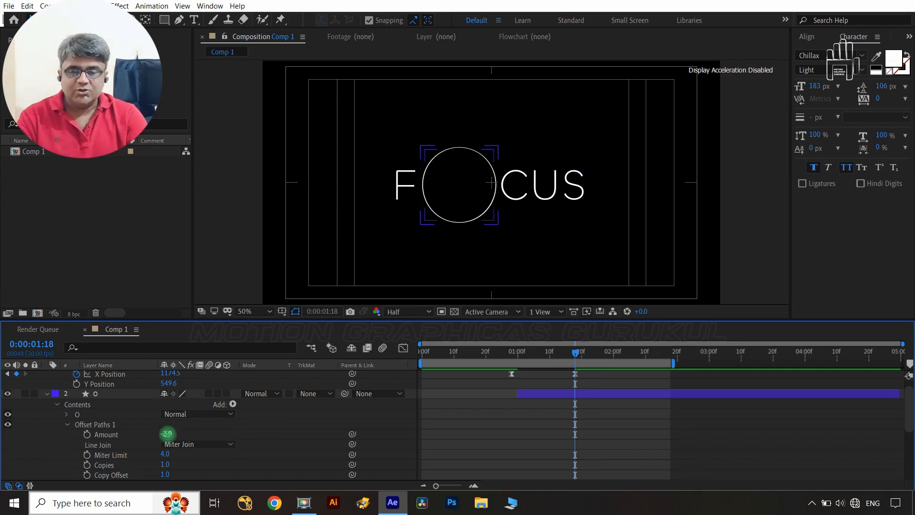
Set the O's Offset Paths Amount to -3 and keyframe it at 0:00:01:18
{"action": "left_click", "coordinate": [167, 434]}
{"action": "type", "text": "-3"}
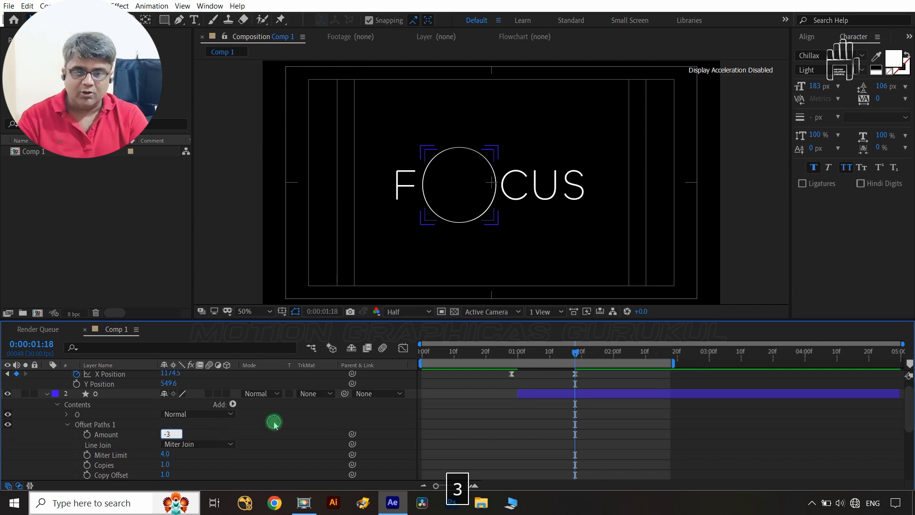
{"action": "left_click", "coordinate": [274, 423]}
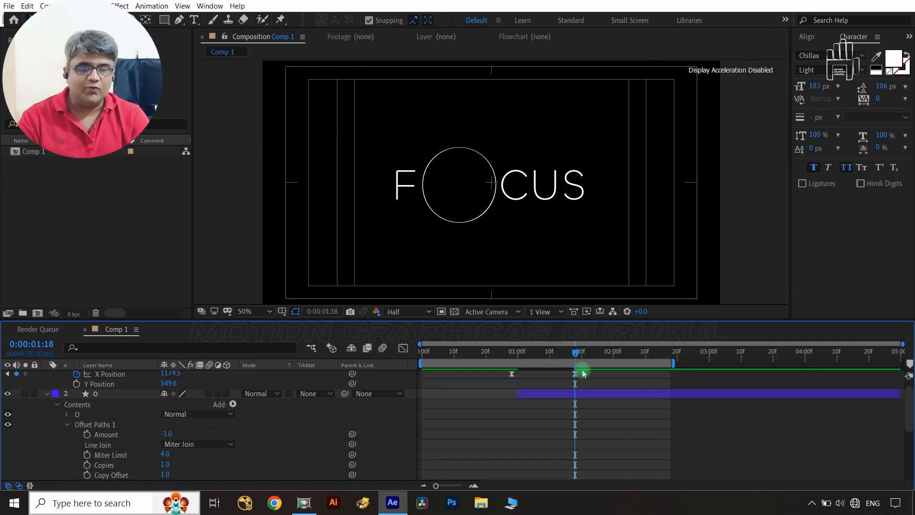
{"action": "left_click", "coordinate": [157, 402]}
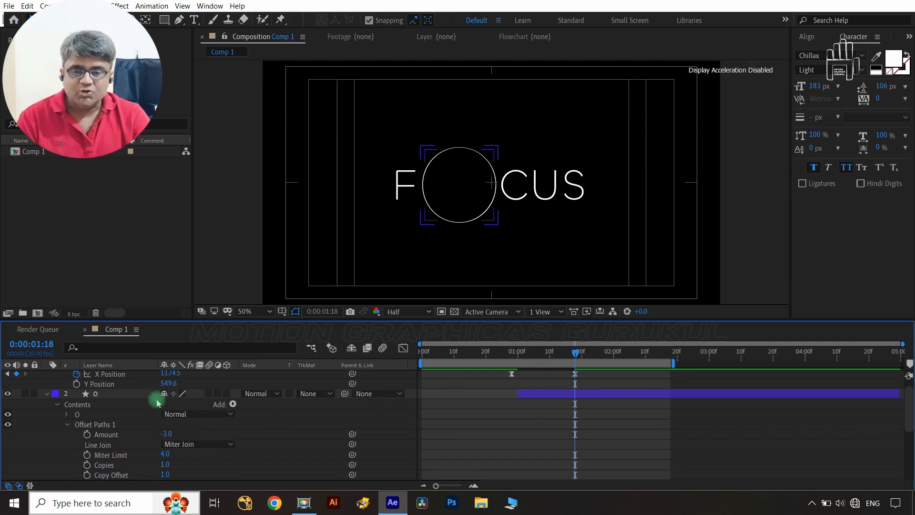
{"action": "left_click", "coordinate": [87, 434]}
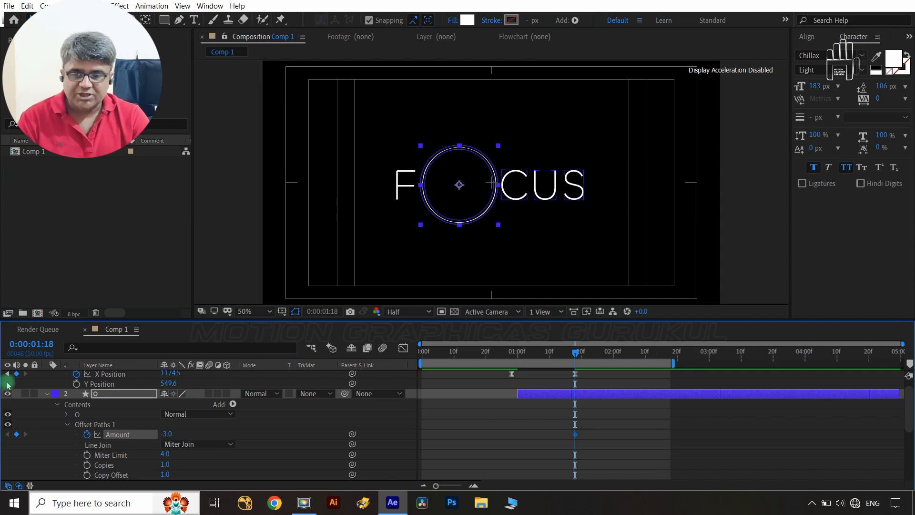
Set the O's Offset Paths Amount to 0 at the first X Position keyframe, 0:00:00:28
{"action": "left_click", "coordinate": [7, 374]}
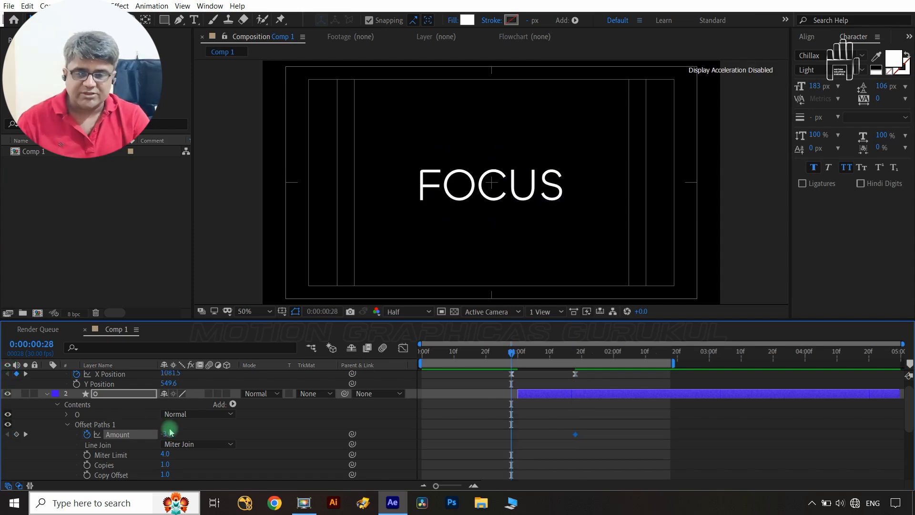
{"action": "left_click", "coordinate": [210, 423]}
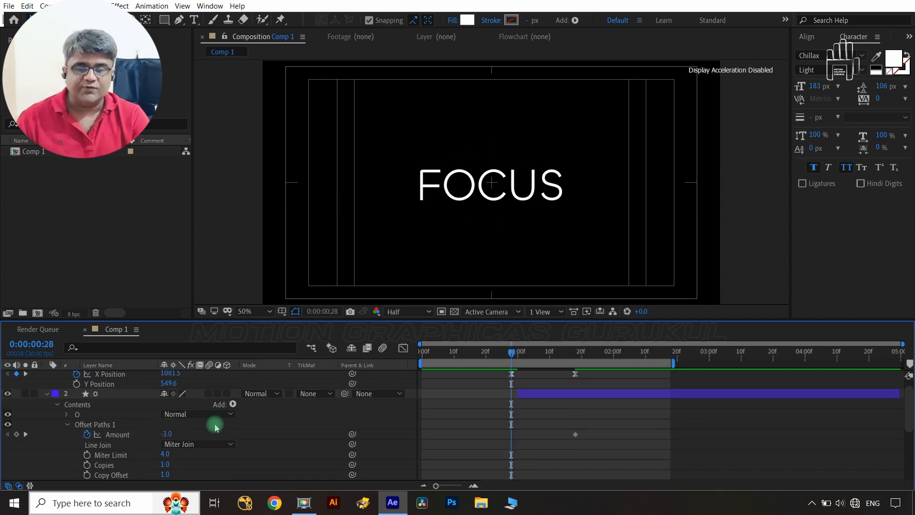
{"action": "left_click", "coordinate": [166, 433]}
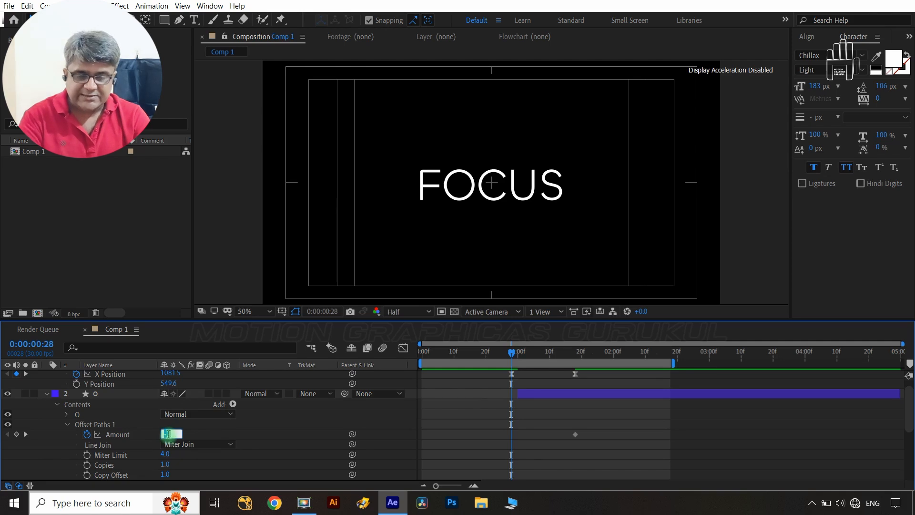
{"action": "type", "text": "0"}
{"action": "left_click", "coordinate": [545, 435]}
Apply Easy Ease to both Offset Paths Amount keyframes and lengthen their handles in the value graph
{"action": "left_click_drag", "start_coordinate": [597, 428], "coordinate": [490, 447]}
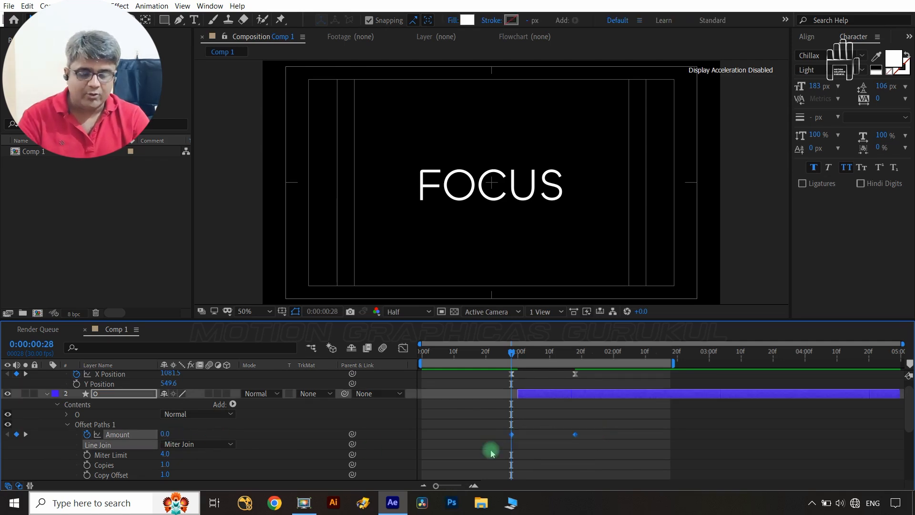
{"action": "key", "text": "F9"}
{"action": "left_click", "coordinate": [399, 352]}
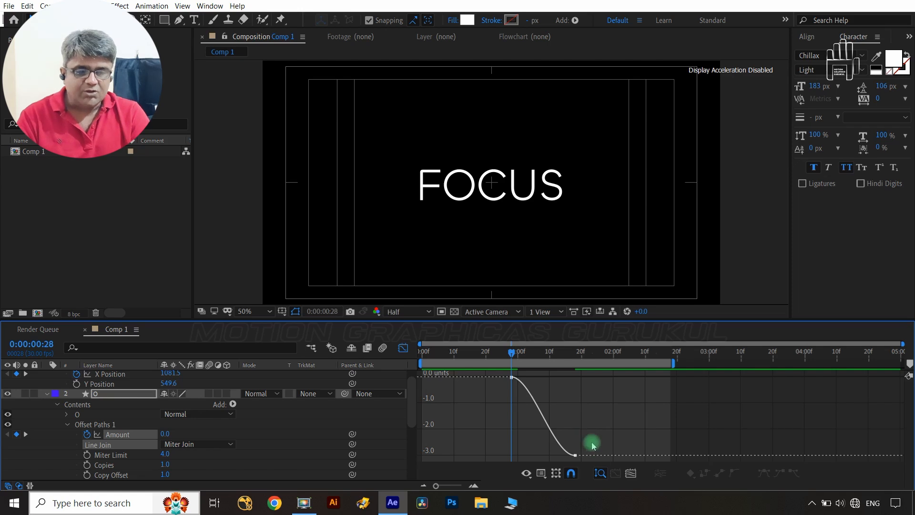
{"action": "left_click_drag", "start_coordinate": [590, 441], "coordinate": [533, 456]}
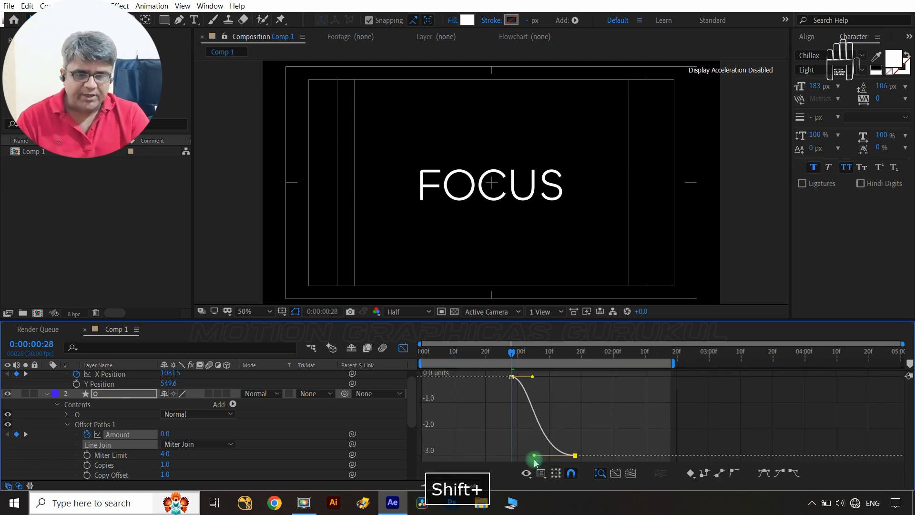
{"action": "left_click_drag", "start_coordinate": [532, 378], "coordinate": [552, 377]}
{"action": "left_click", "coordinate": [404, 348]}
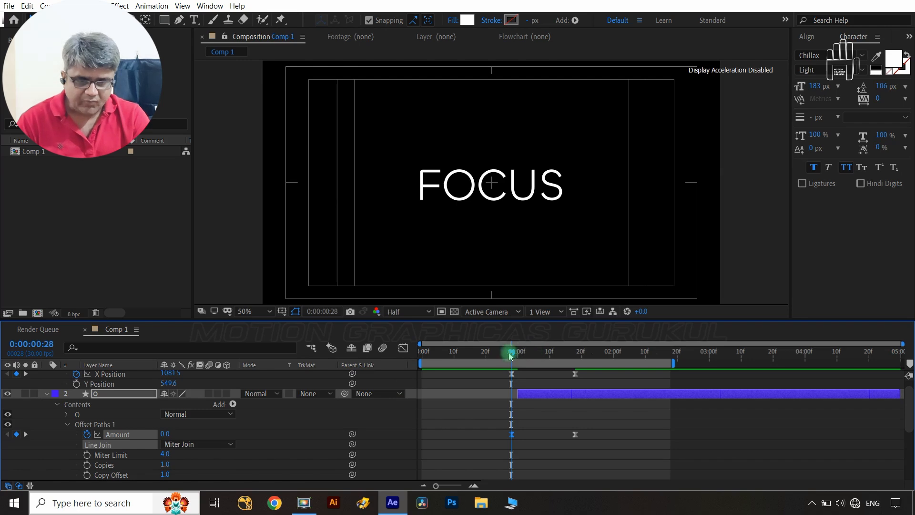
Preview the full text animation from the first frame
{"action": "left_click_drag", "start_coordinate": [510, 355], "coordinate": [422, 355]}
{"action": "left_click", "coordinate": [384, 417]}
{"action": "key", "text": "space"}
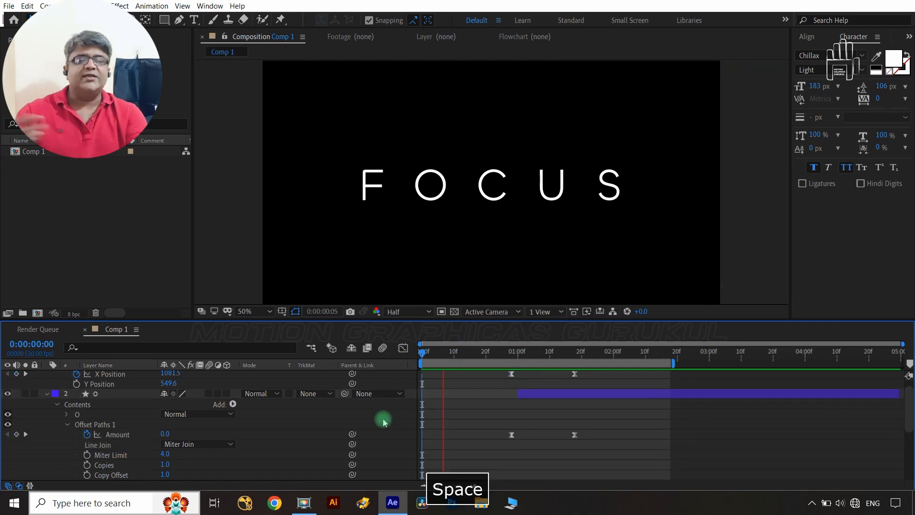